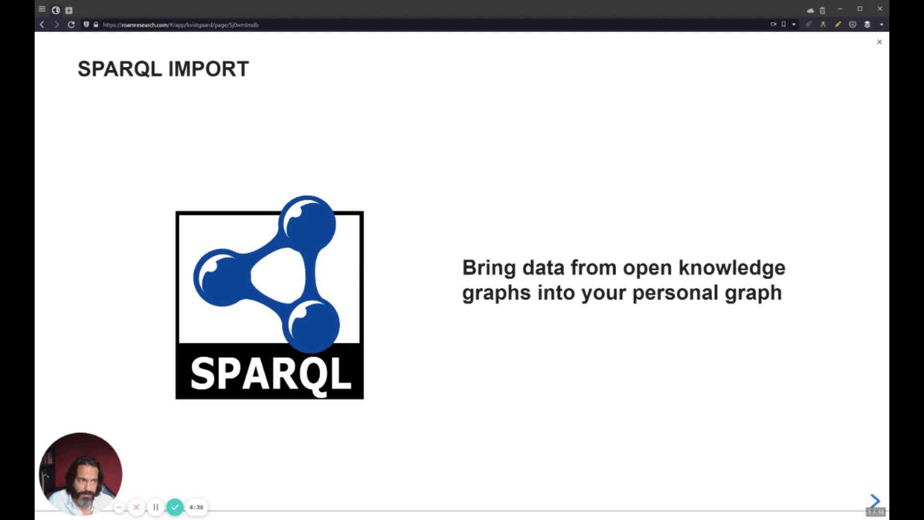
Step through the opening slides, expand '3391 nodes (pages)' to show 77,993, and reach 'MOST LIKELY, YOURS TOO'.
click(876, 503)
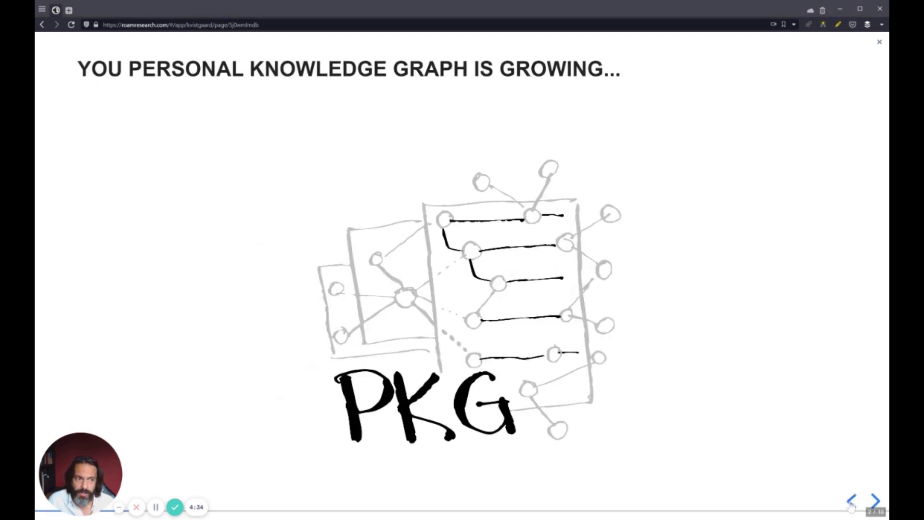
click(876, 503)
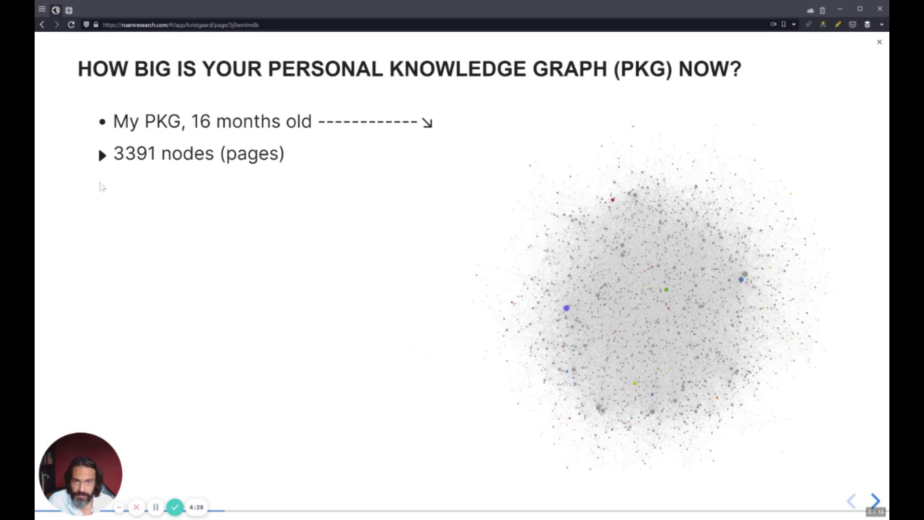
click(103, 156)
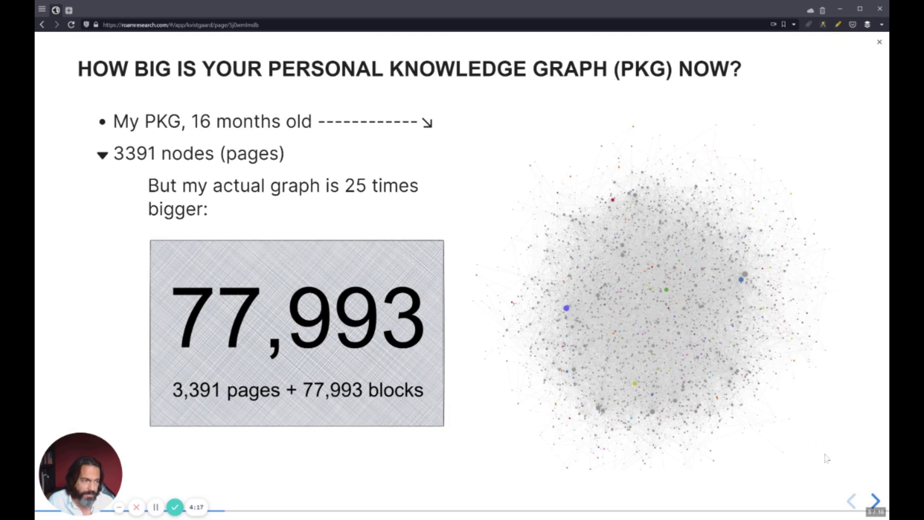
click(876, 501)
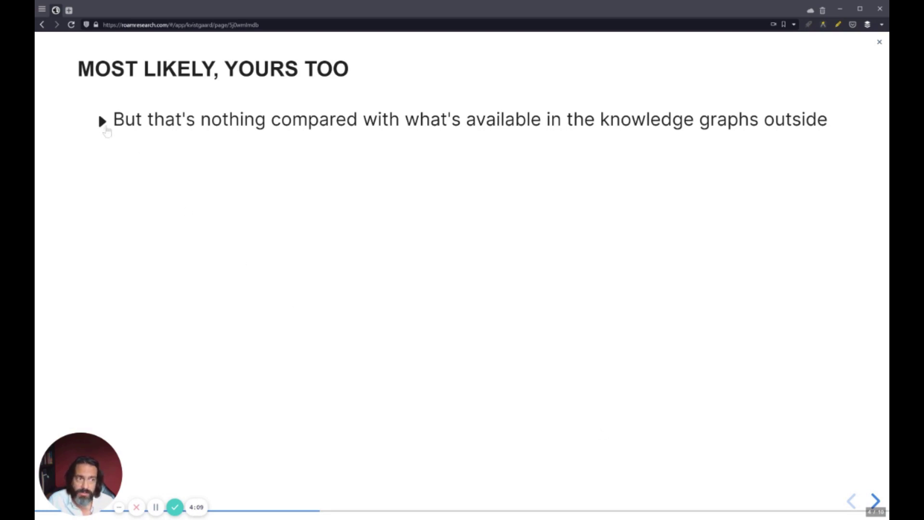
Reveal the General Knowledge, Scientific publications and Domain knowlegde fact counts, then reach the Wikidata queries slide.
click(105, 124)
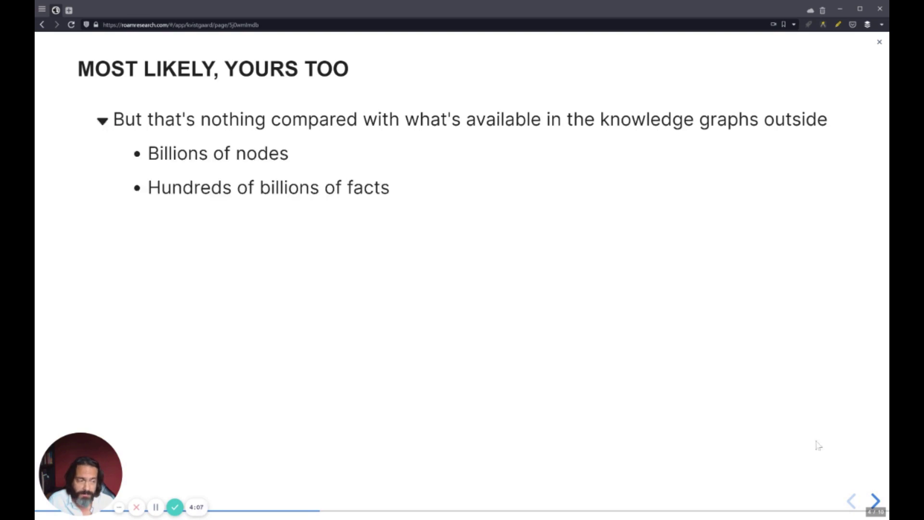
click(875, 501)
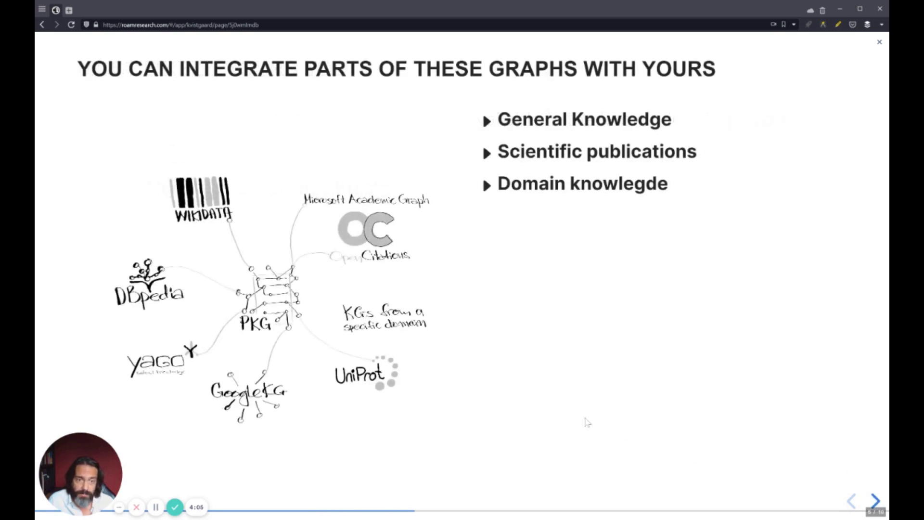
click(486, 123)
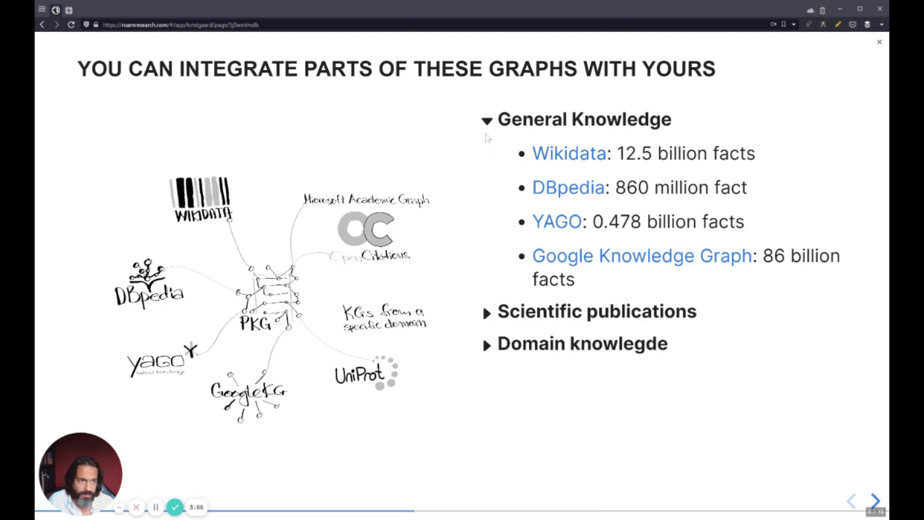
click(486, 129)
click(486, 153)
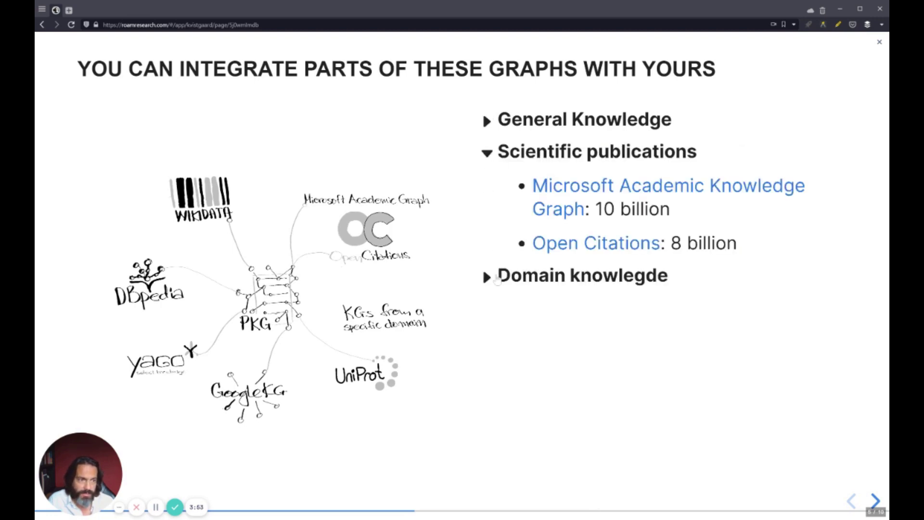
click(485, 284)
click(522, 308)
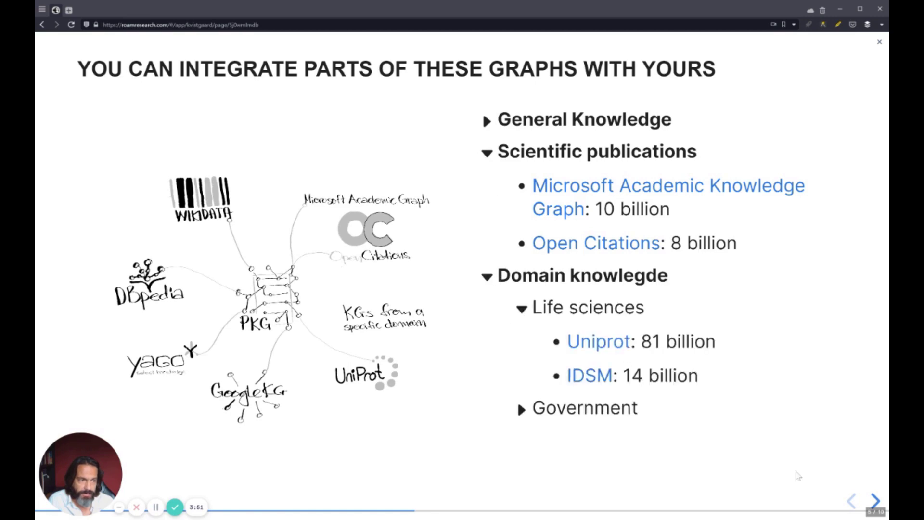
click(874, 501)
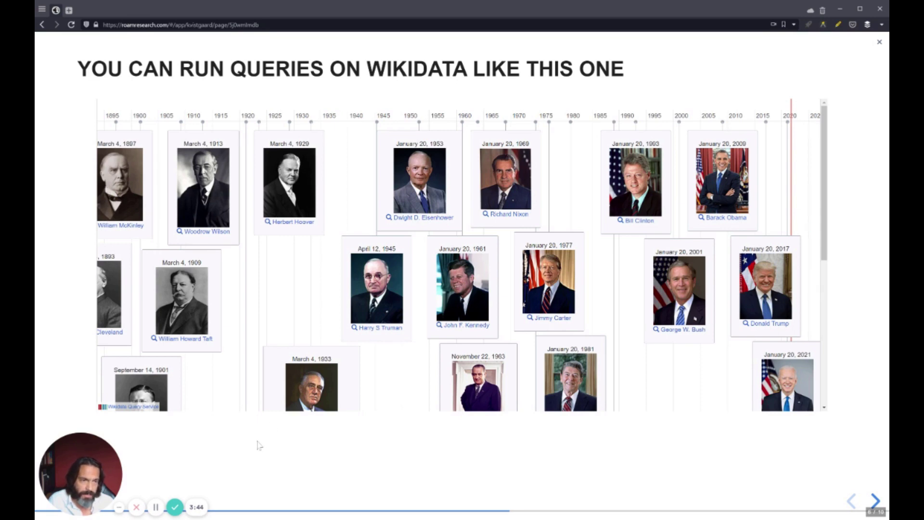
Advance three slides, past the islands slide, to 'NOW YOU CAN GET AND LINK DATA FROM WIKIDATA'.
click(875, 501)
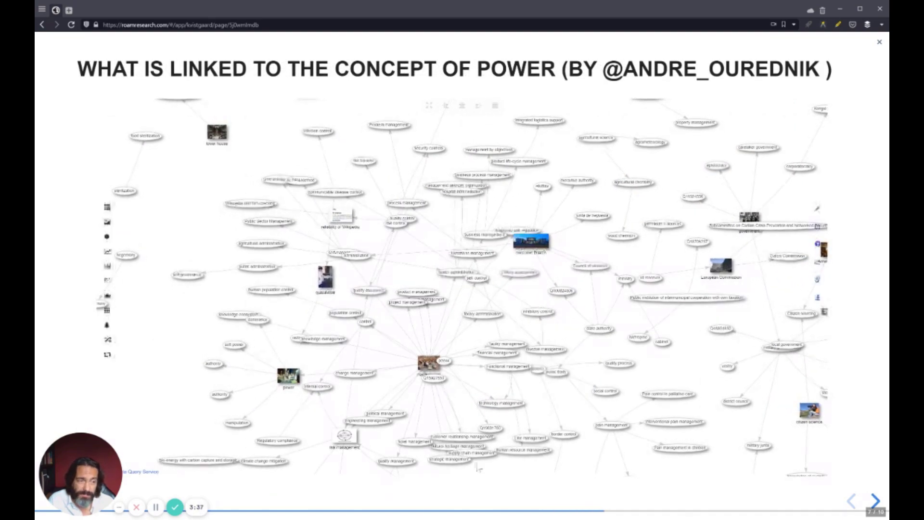
click(875, 501)
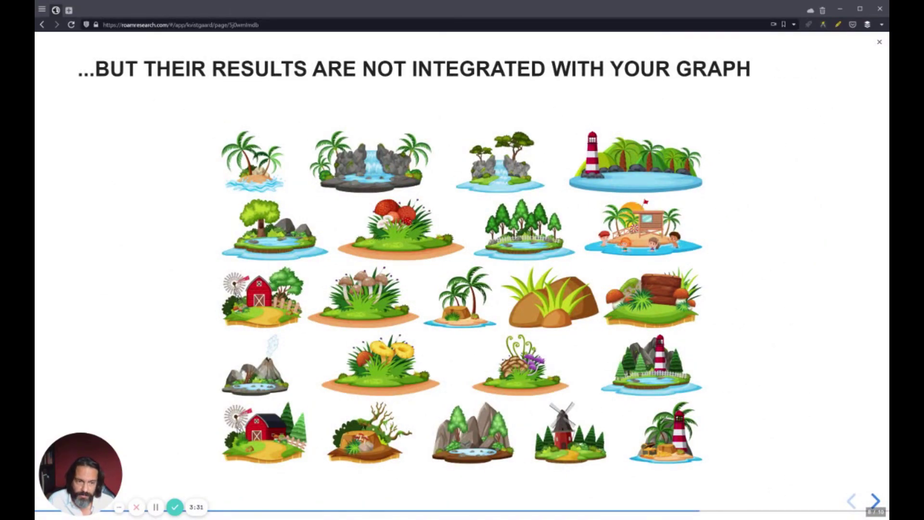
click(876, 501)
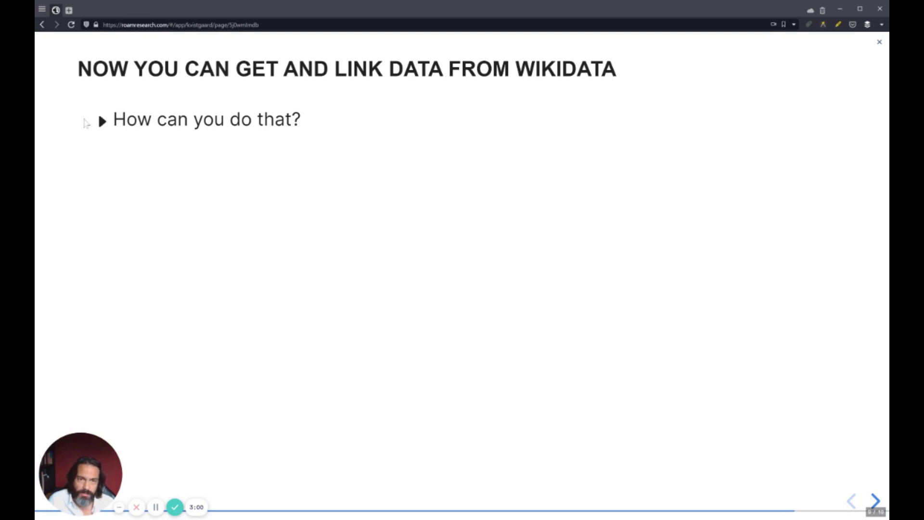
Expand 'How can you do that?', 'What is that?' and 'What is Wikidata?', then reach the SPARQL IMPORT DEMO slide.
click(102, 123)
click(136, 152)
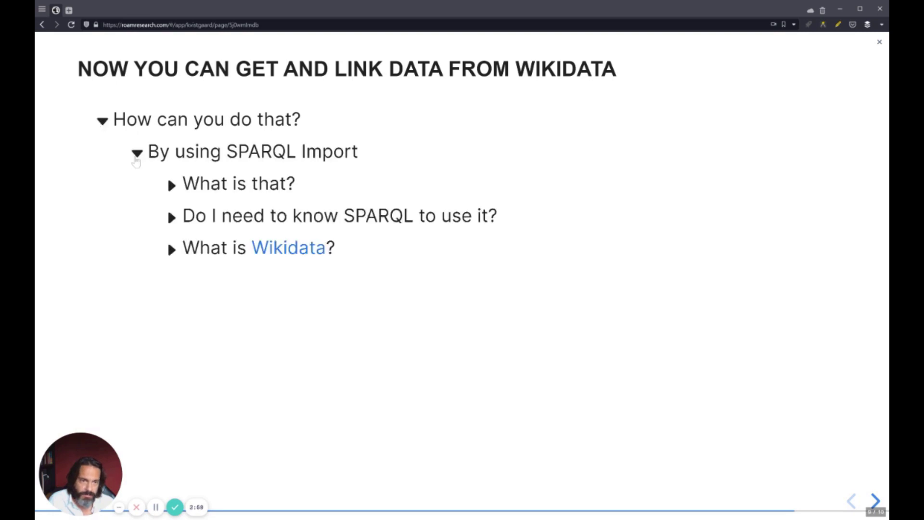
click(172, 186)
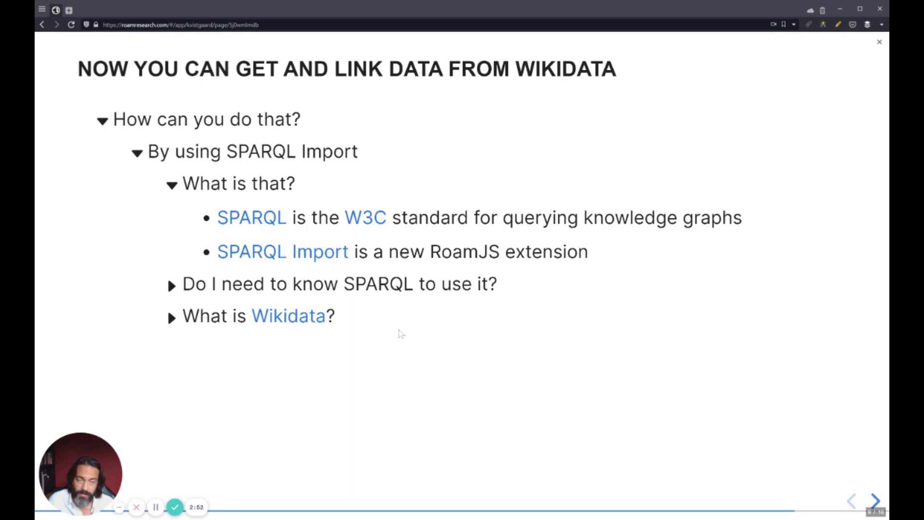
click(173, 291)
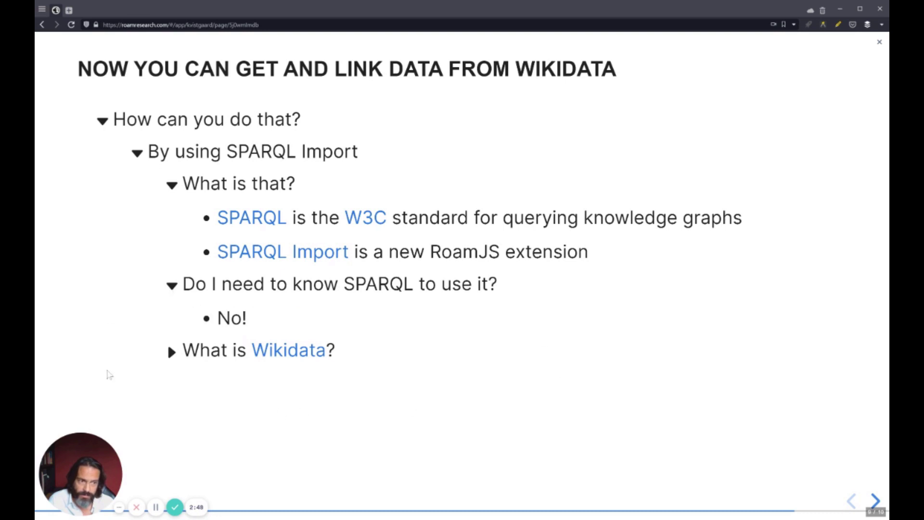
click(182, 356)
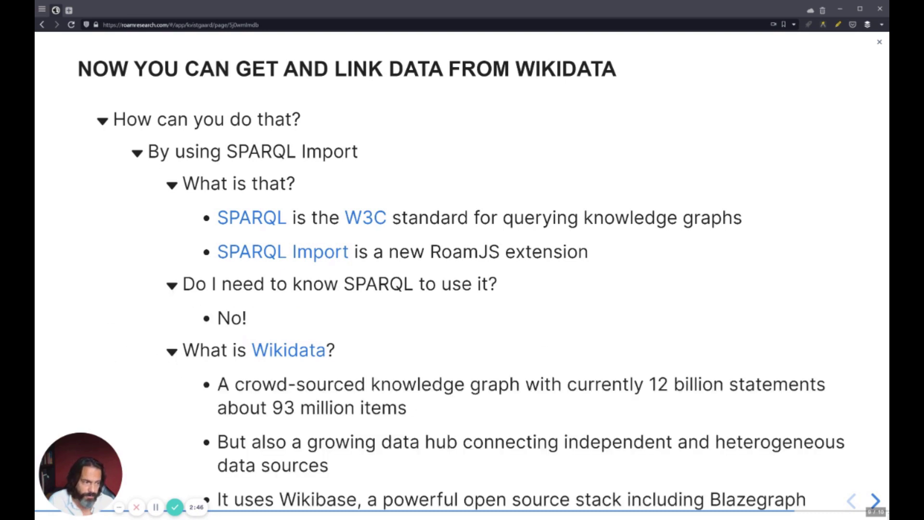
click(877, 505)
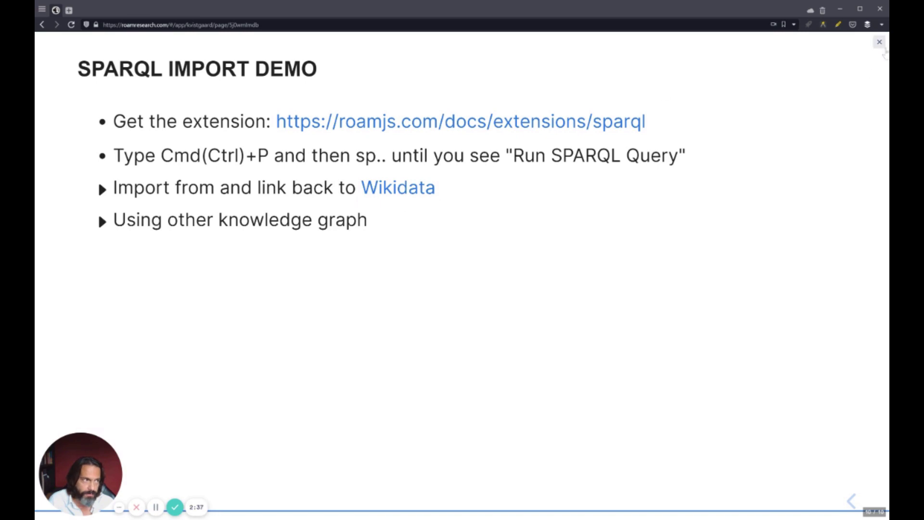
Exit the slideshow and expand the 'Import from and link back to Wikidata' and 'Using other knowledge graph' blocks.
key(Escape)
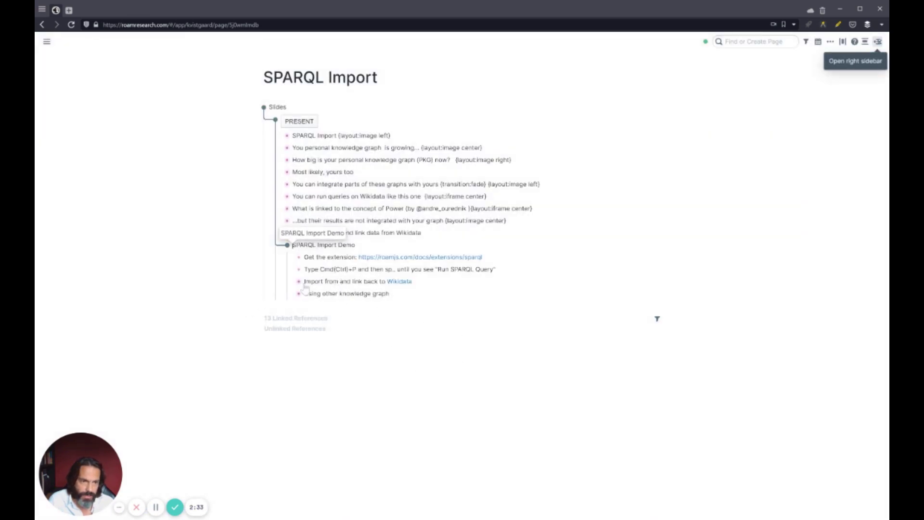
click(292, 282)
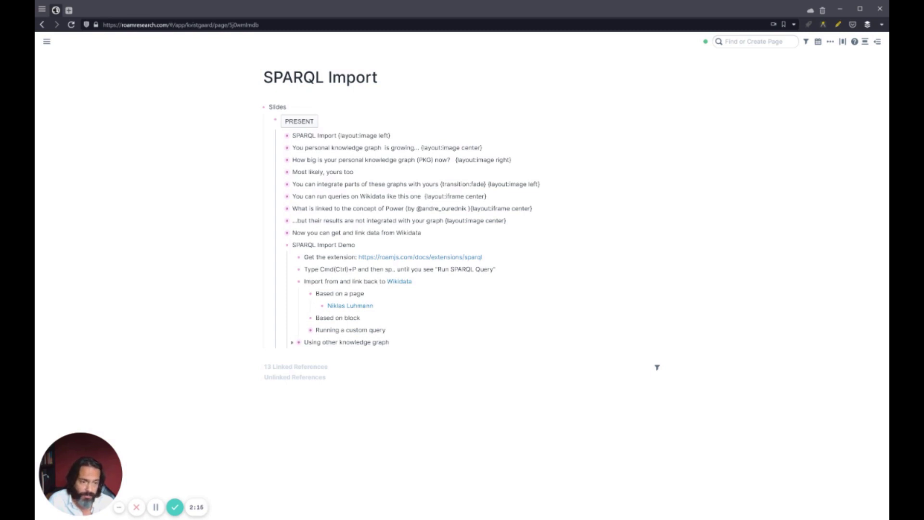
click(292, 342)
Collapse the 'Using other knowledge graph' block and open the linked German sociologist's page.
click(291, 342)
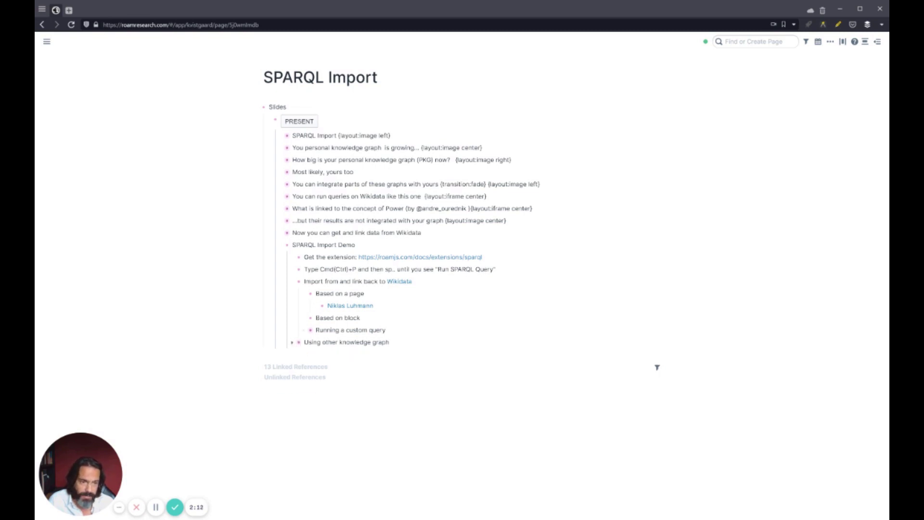
click(350, 306)
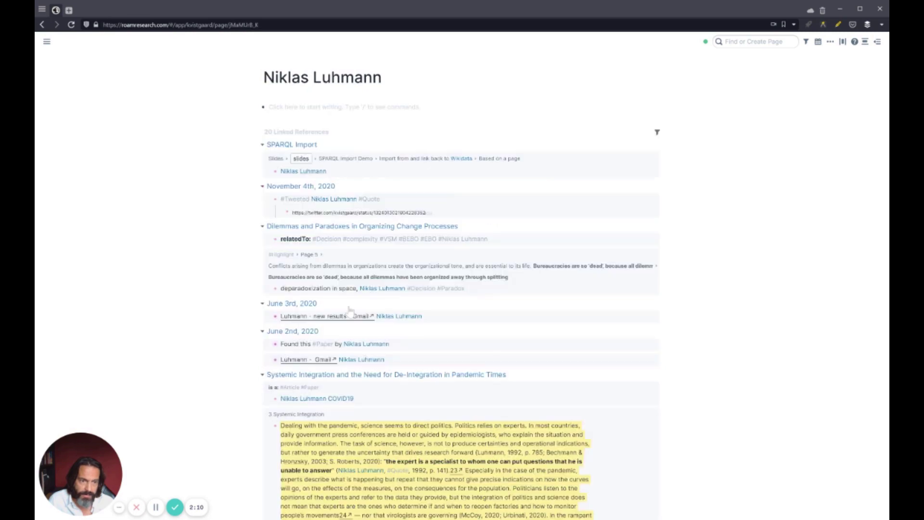
scroll(399, 395, down, 10)
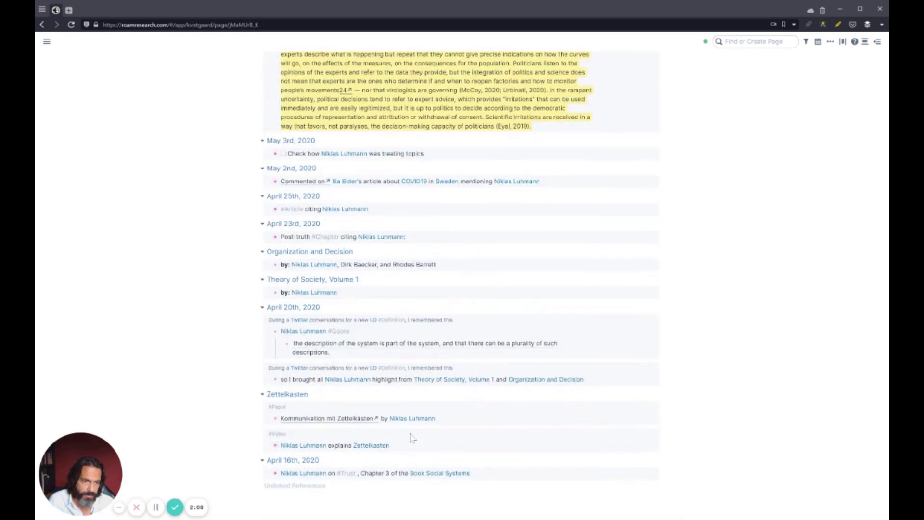
scroll(398, 394, up, 15)
scroll(399, 289, up, 3)
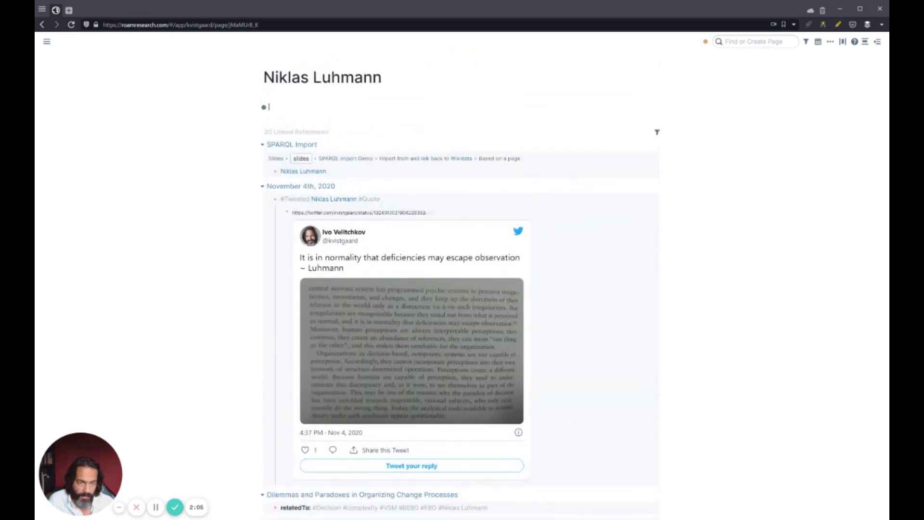
Run SPARQL Query and import the German sociologist result's Wikidata facts onto the page.
key(ctrl+p)
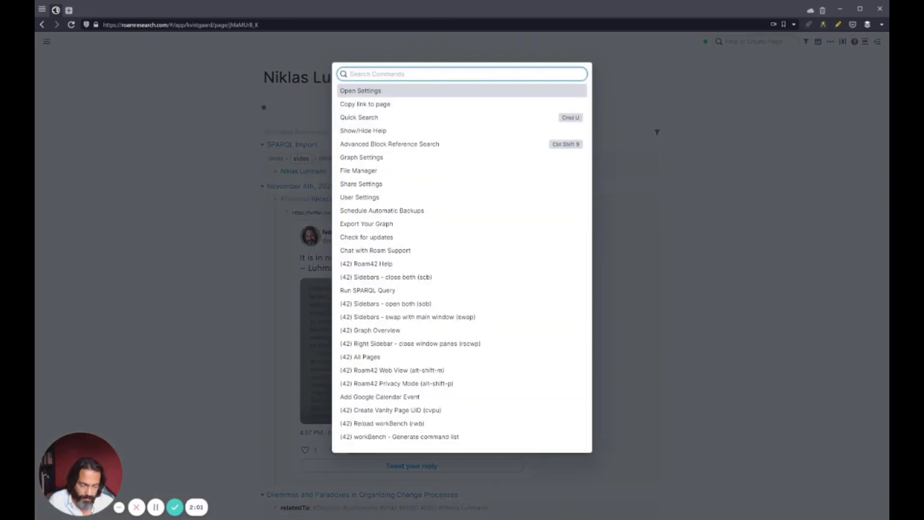
text(so)
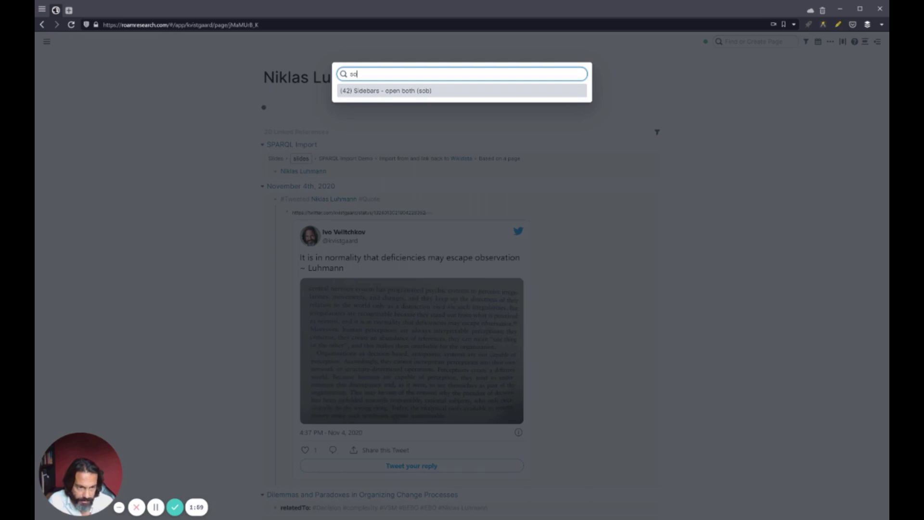
key(BackSpace)
text(pa)
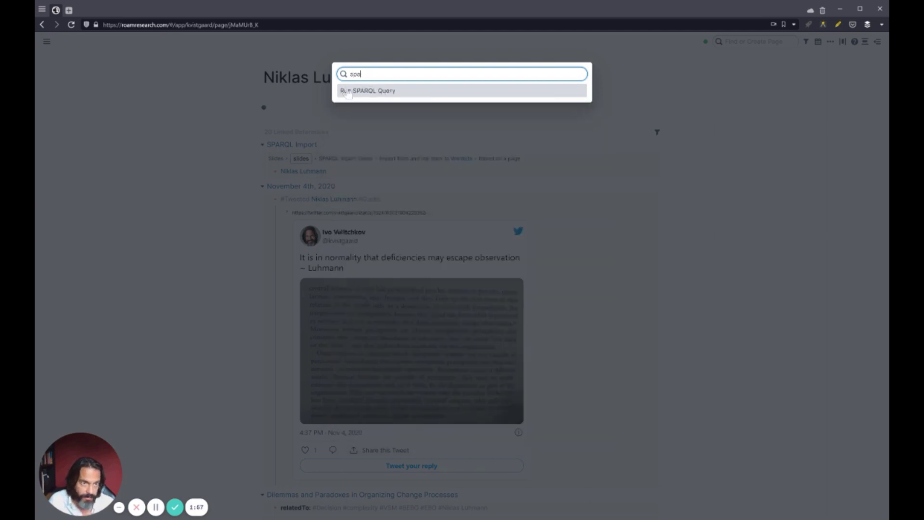
key(Return)
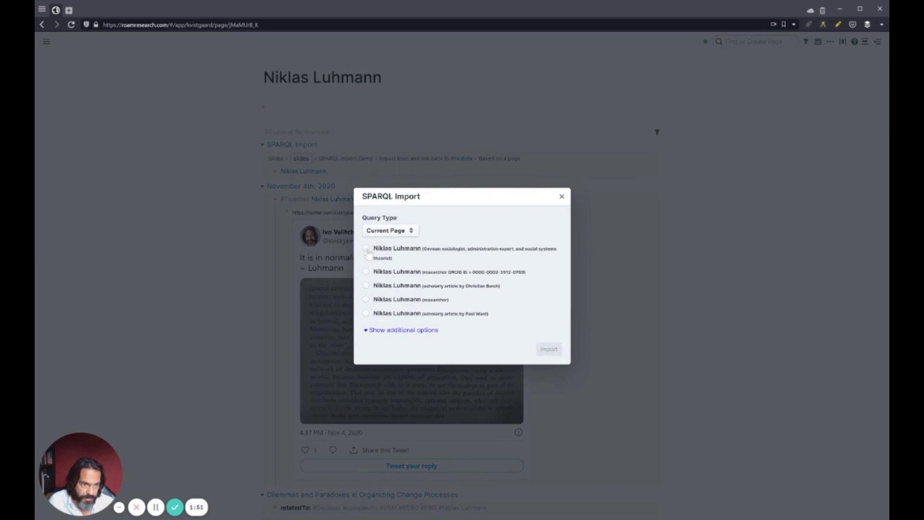
click(366, 248)
click(547, 349)
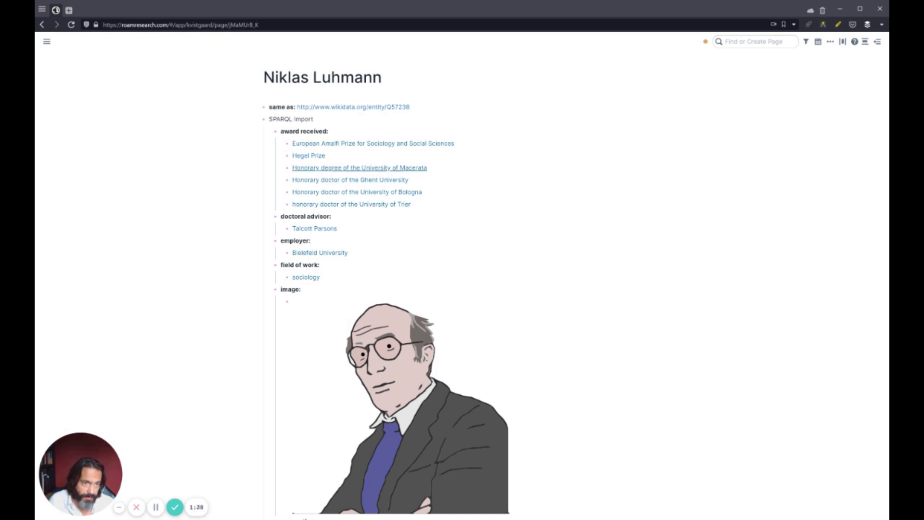
View the Honorary degree of the University of Macerata's Wikidata entry, then start Run SPARQL Query.
click(328, 168)
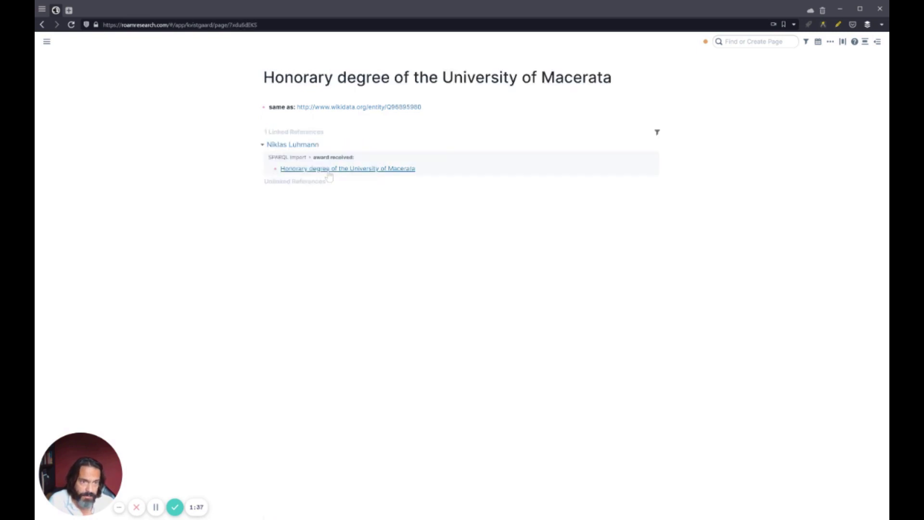
click(342, 107)
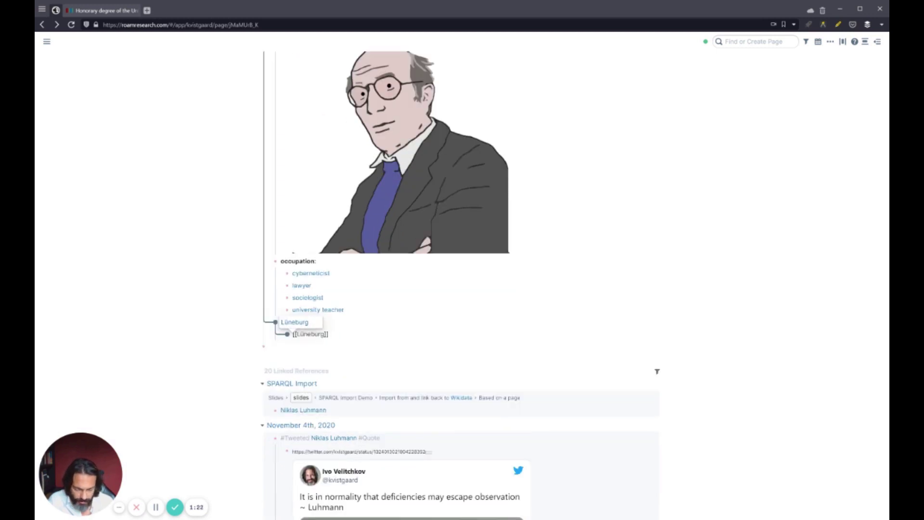
key(ctrl+p)
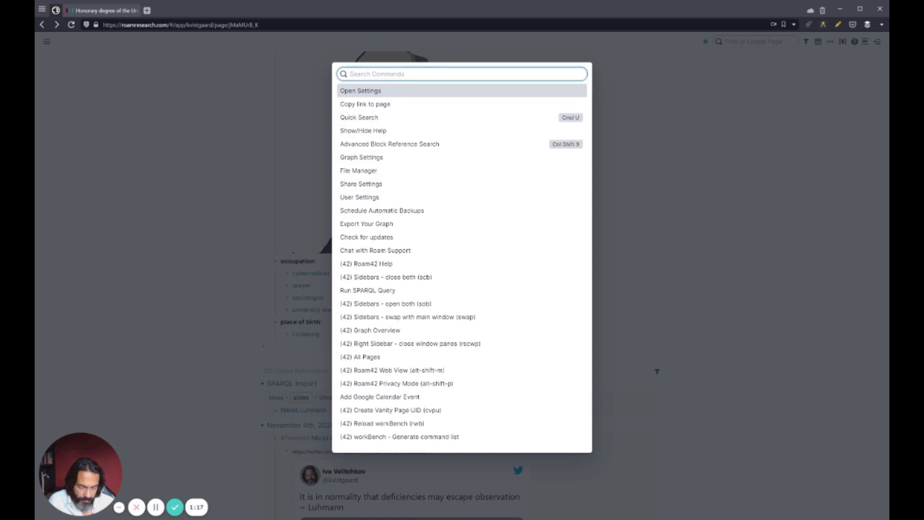
text(sp)
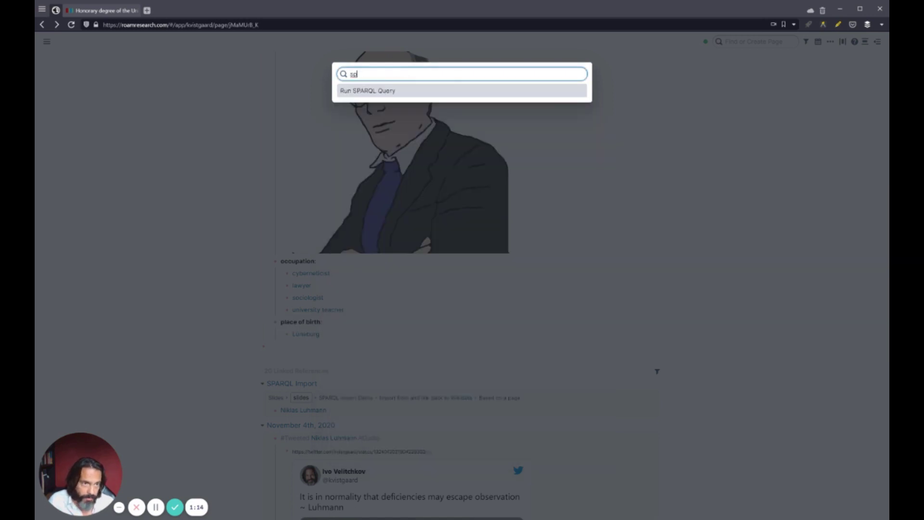
key(Return)
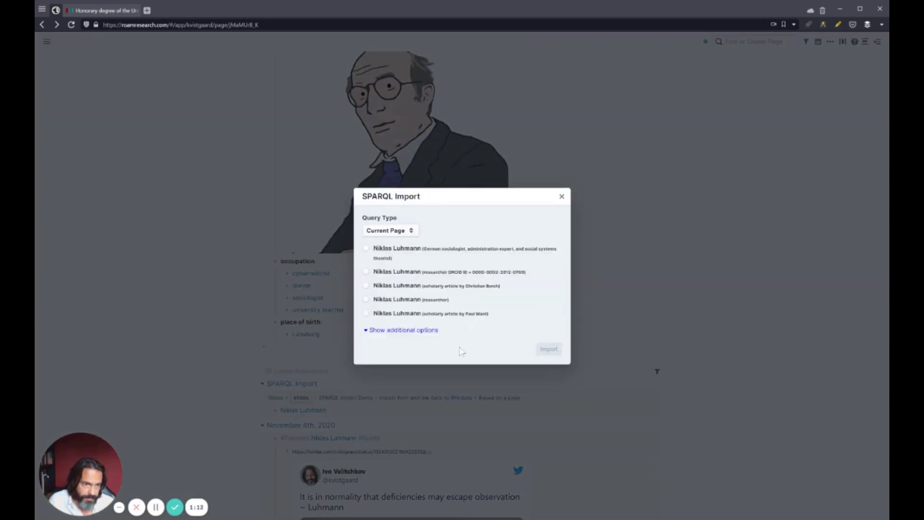
Import Lüneburg's Wikidata facts with qualifiers using the Current Block query type.
click(401, 235)
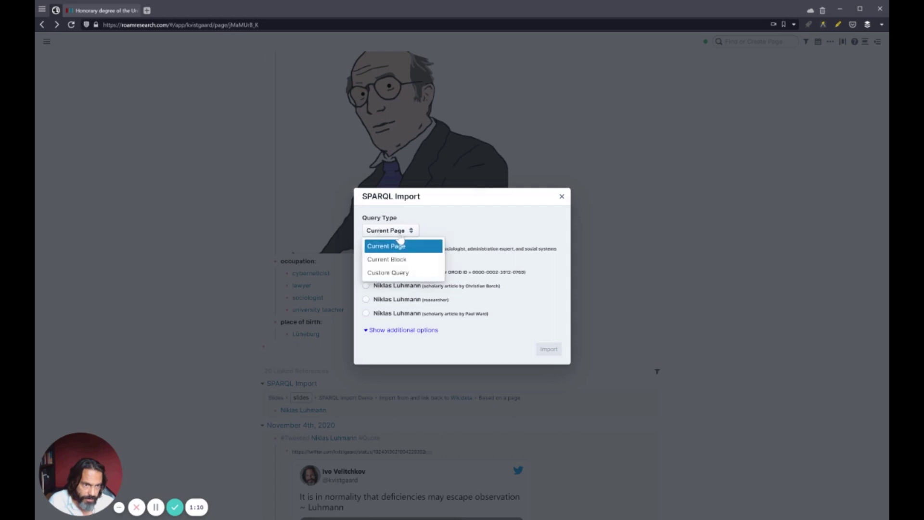
click(394, 258)
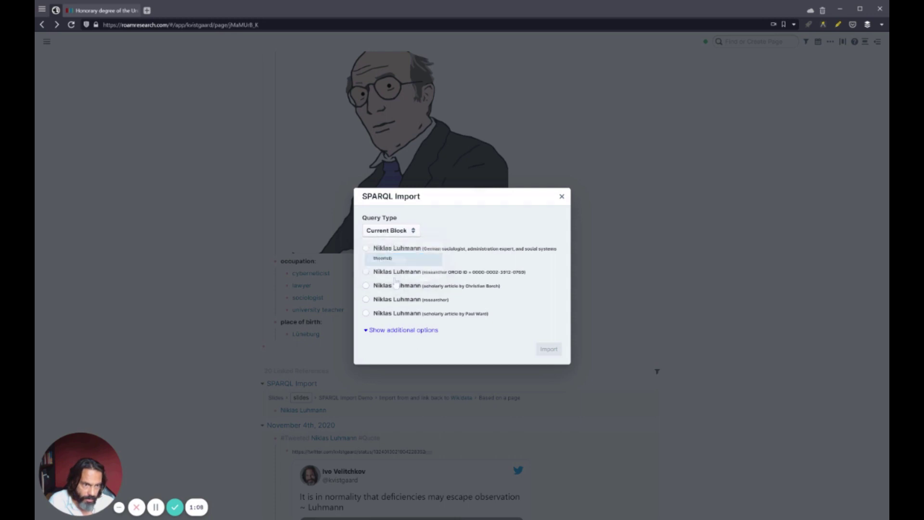
click(380, 330)
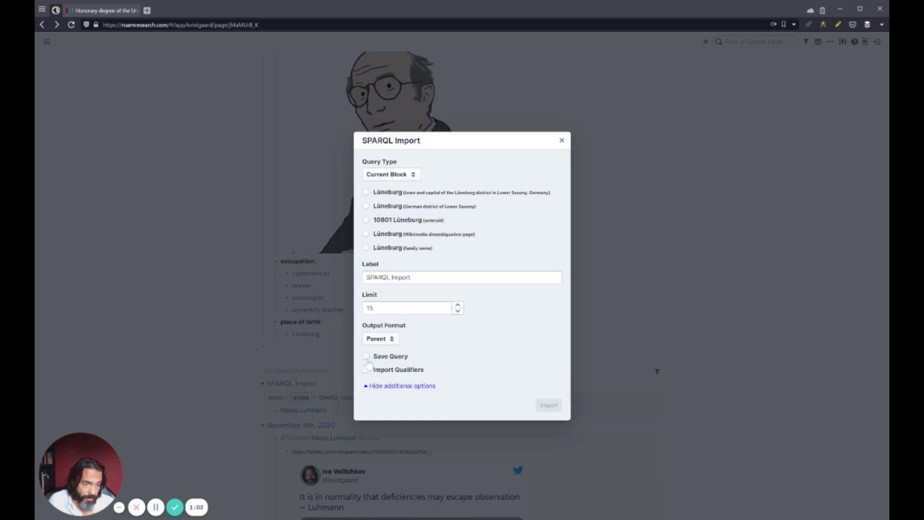
click(366, 369)
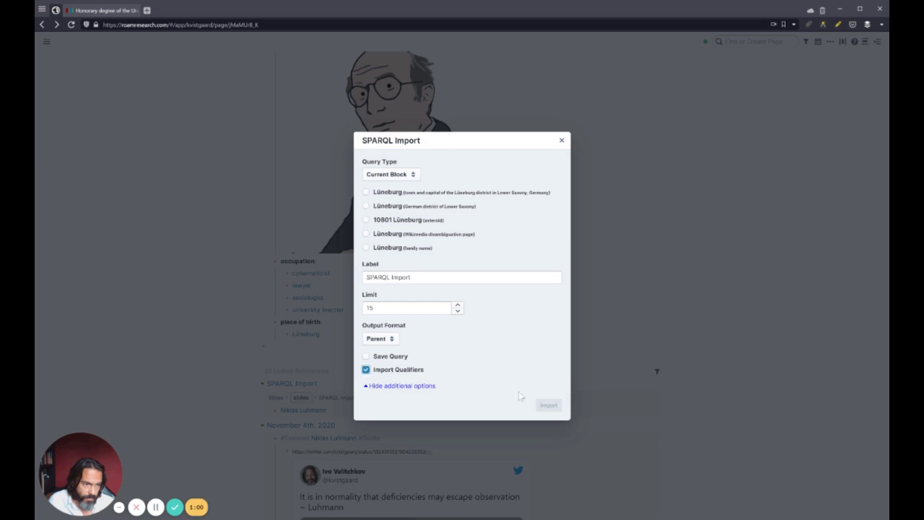
click(366, 192)
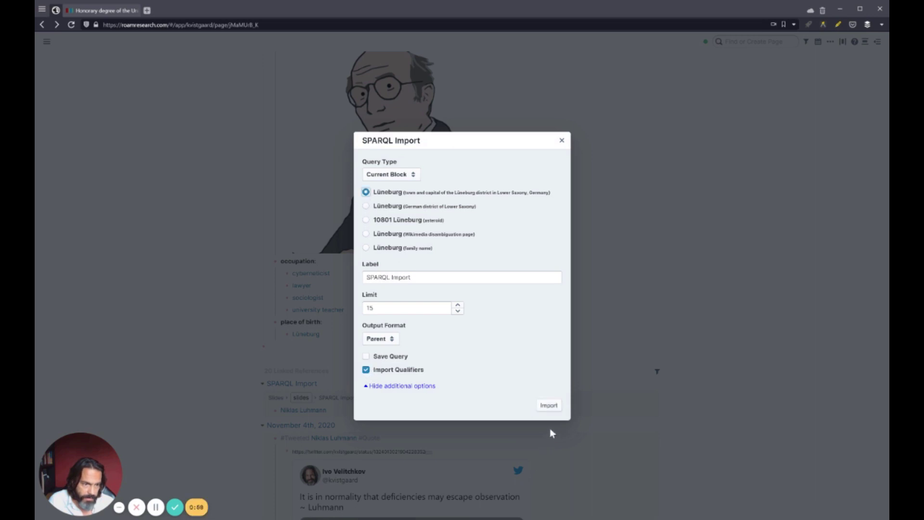
click(547, 405)
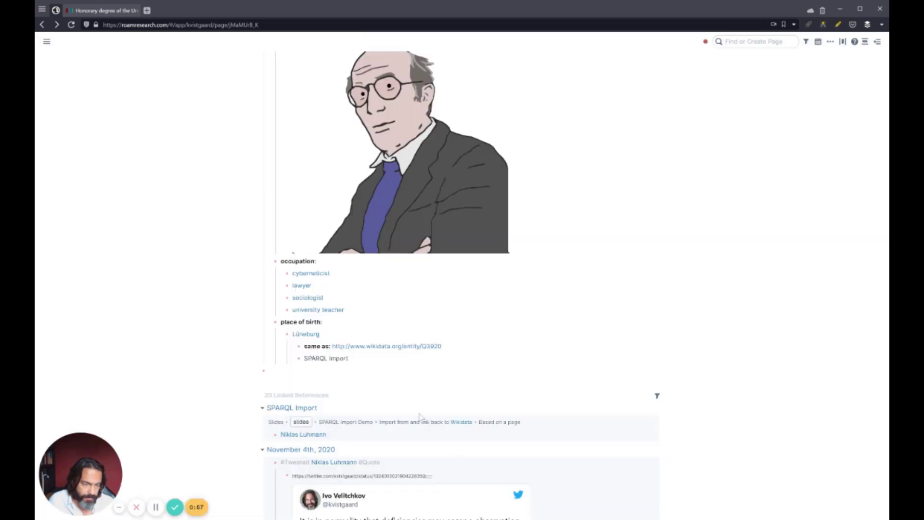
Look over the imported Lüneburg data, then go back to the SPARQL Import page.
scroll(364, 383, down, 3)
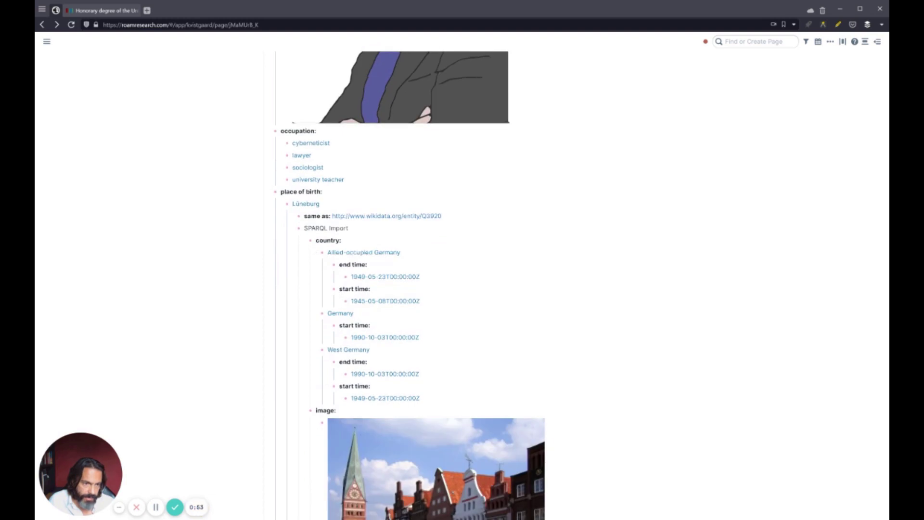
scroll(347, 359, down, 3)
scroll(346, 359, up, 11)
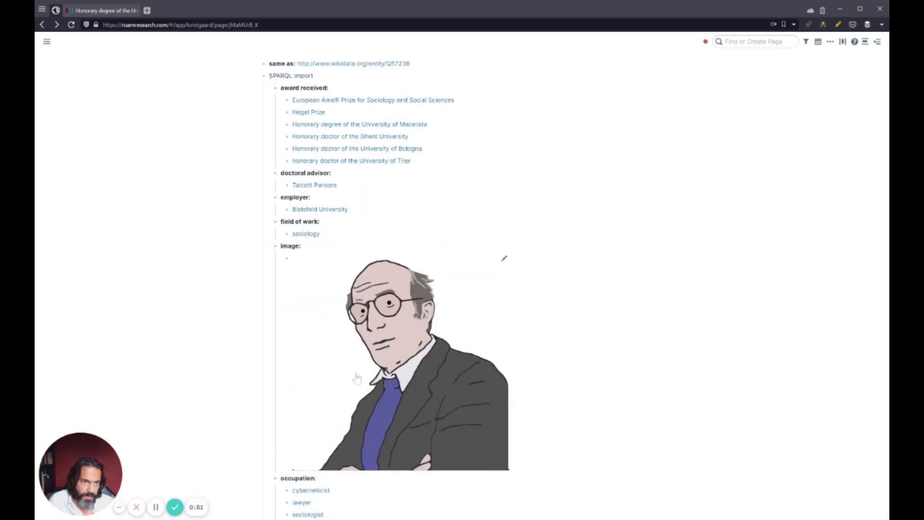
scroll(346, 359, up, 1)
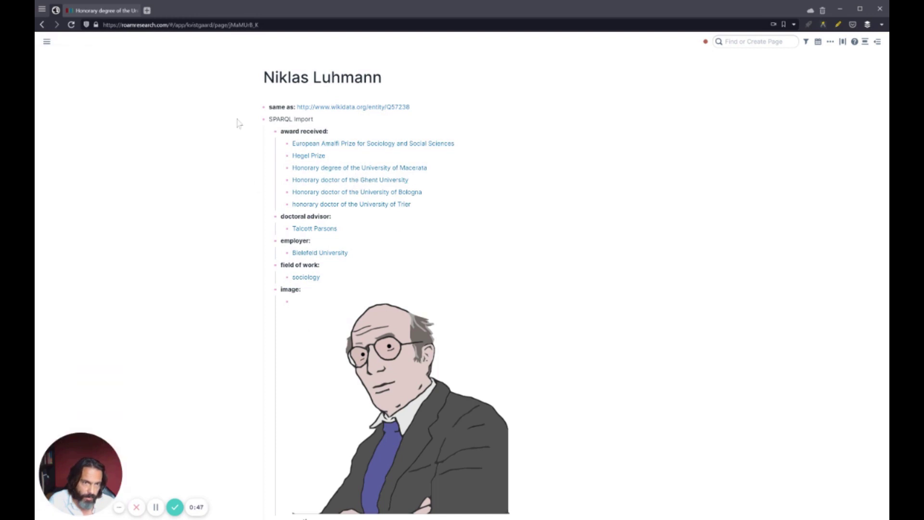
click(42, 25)
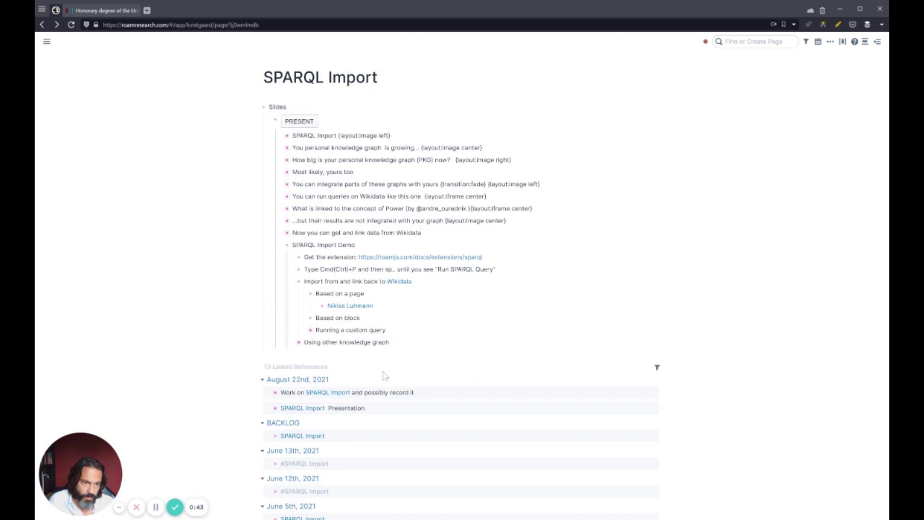
Expand 'Running a custom query' and copy its 12-line female-mayor cities SPARQL query.
click(304, 331)
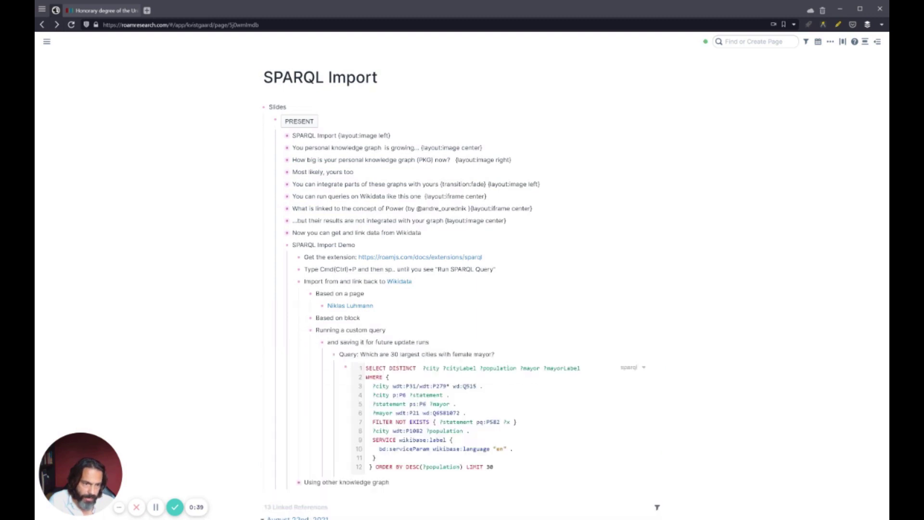
drag(493, 466, 366, 368)
key(ctrl+c)
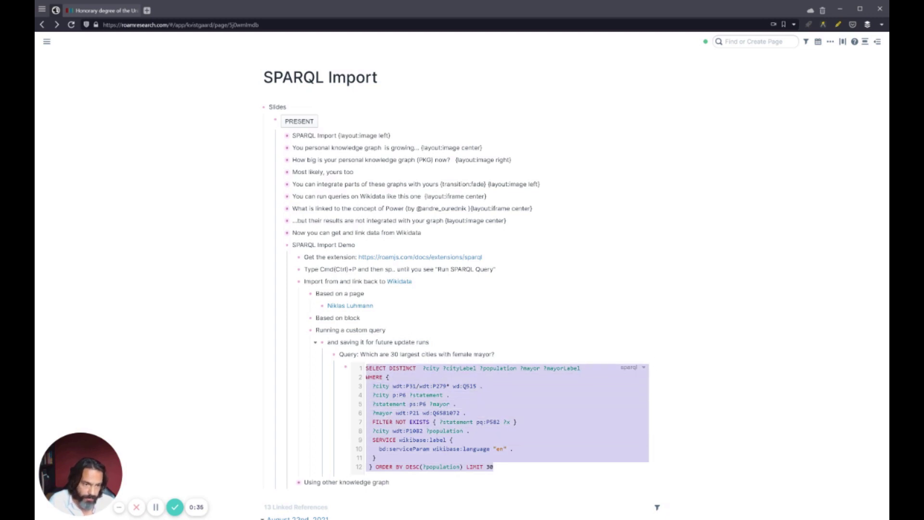
drag(311, 330, 655, 329)
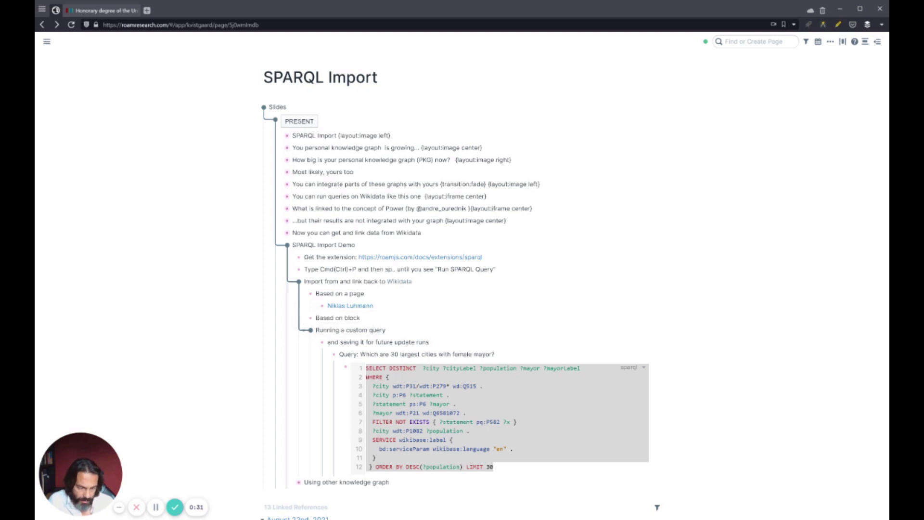
Import the pasted query through Run SPARQL Query as a Custom Query with Table output.
key(ctrl+p)
text(sp)
key(Return)
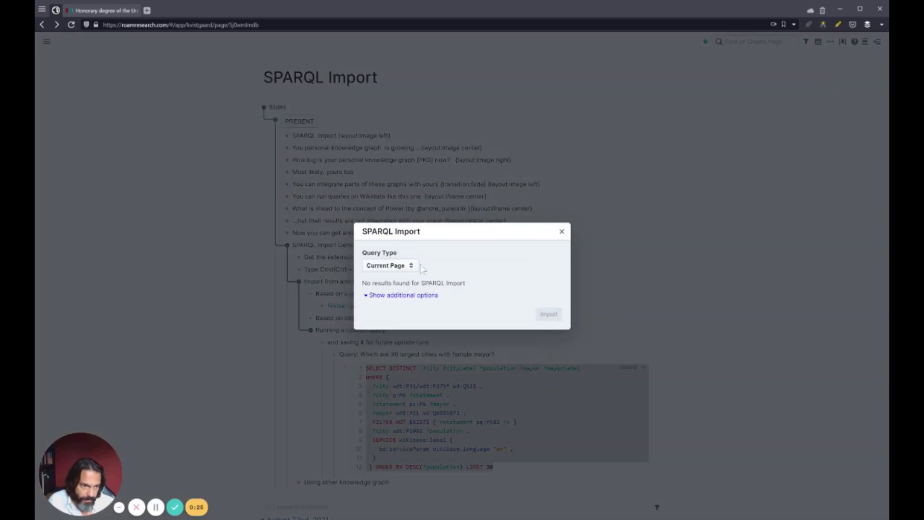
click(405, 267)
click(400, 308)
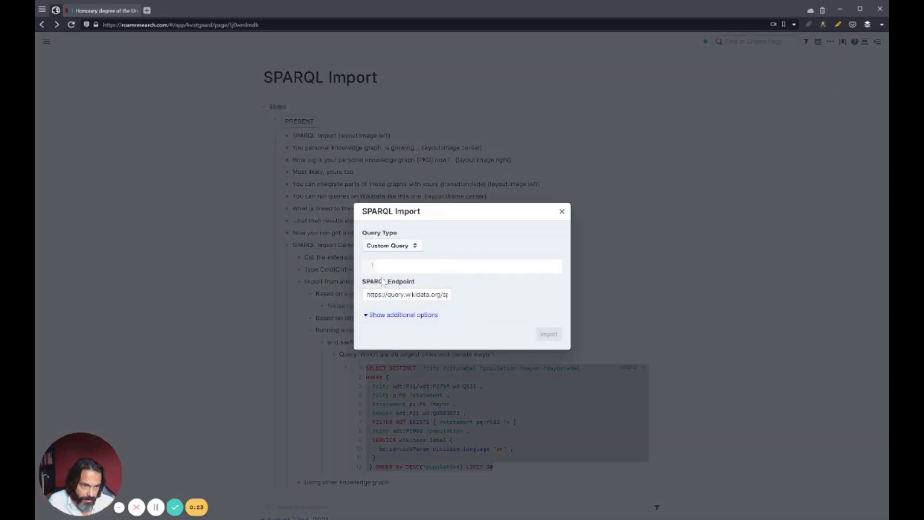
key(ctrl+v)
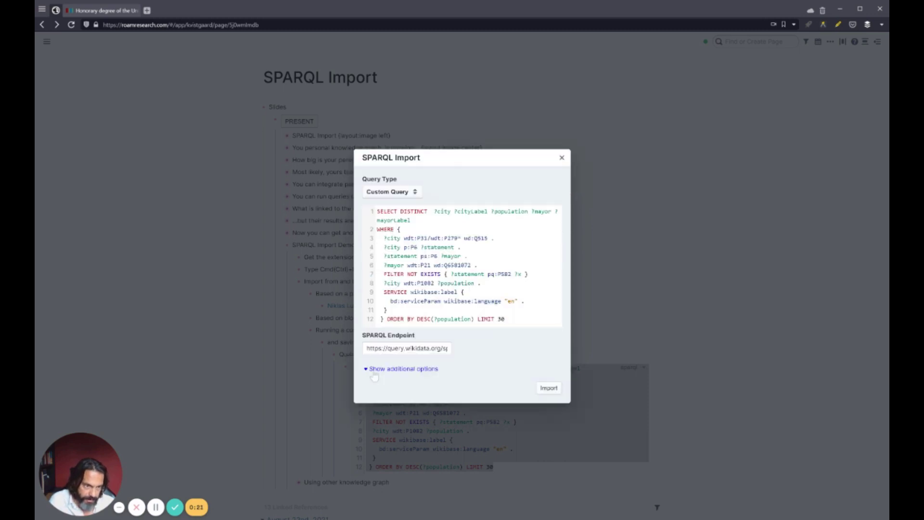
click(374, 371)
click(378, 390)
click(438, 434)
click(549, 444)
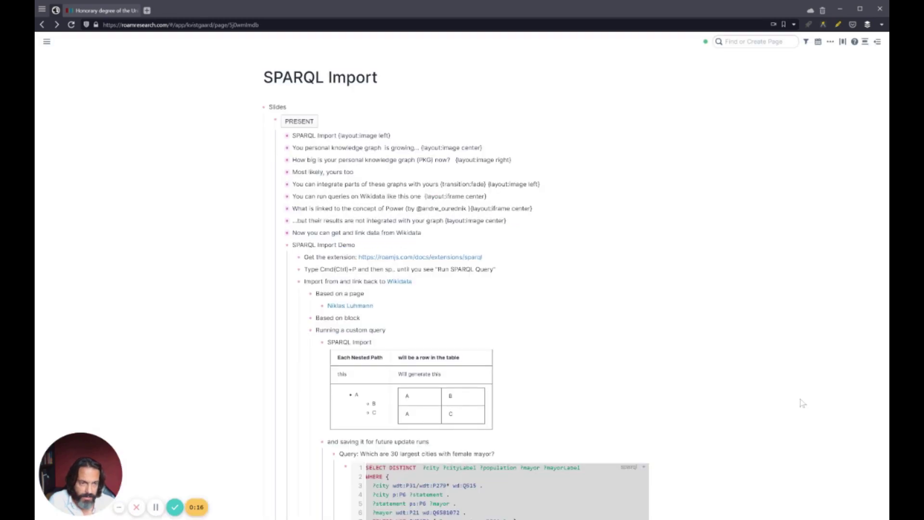
Scroll through the imported city, population and mayor table from Bogotá to Yokohama.
scroll(423, 385, down, 2)
scroll(414, 404, down, 2)
scroll(385, 500, down, 4)
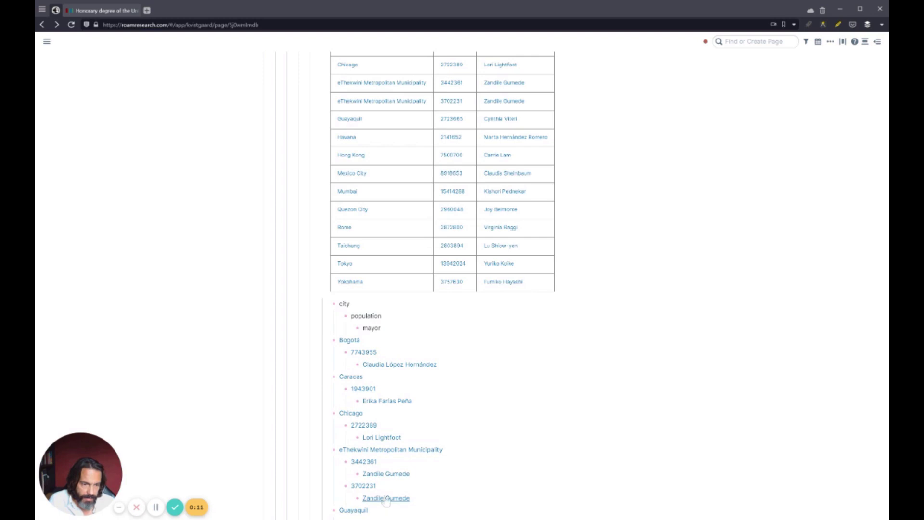
scroll(387, 502, down, 6)
scroll(386, 502, up, 9)
scroll(424, 284, up, 5)
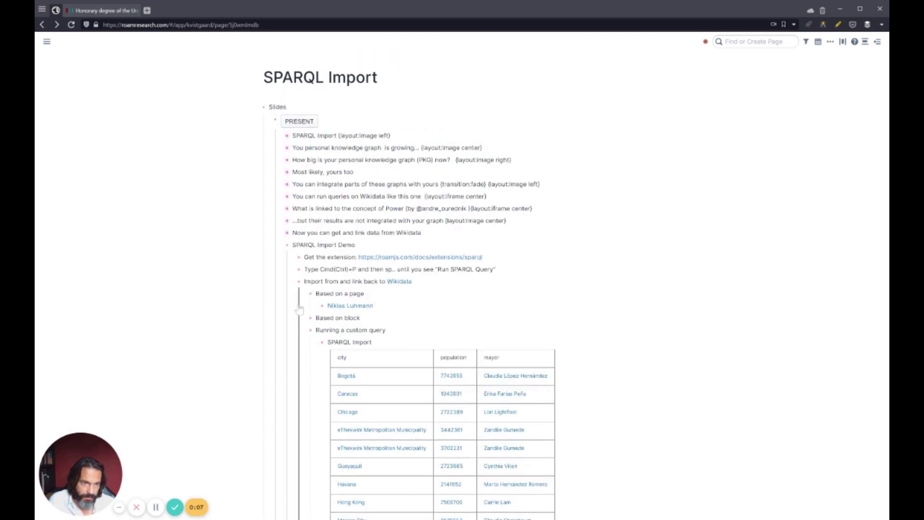
click(292, 282)
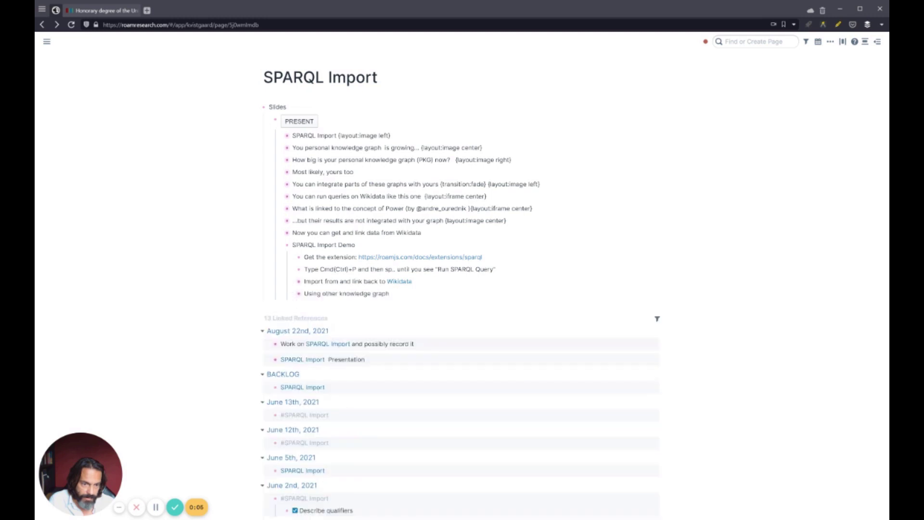
click(292, 294)
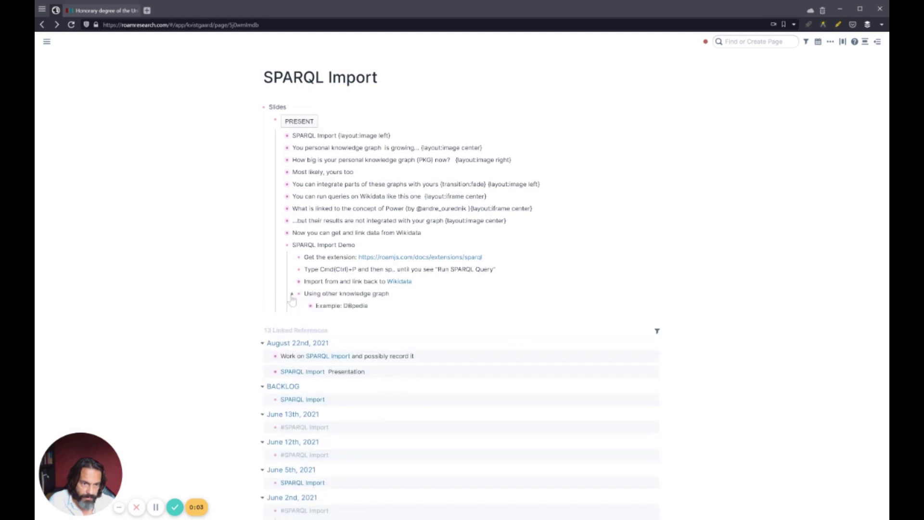
click(303, 306)
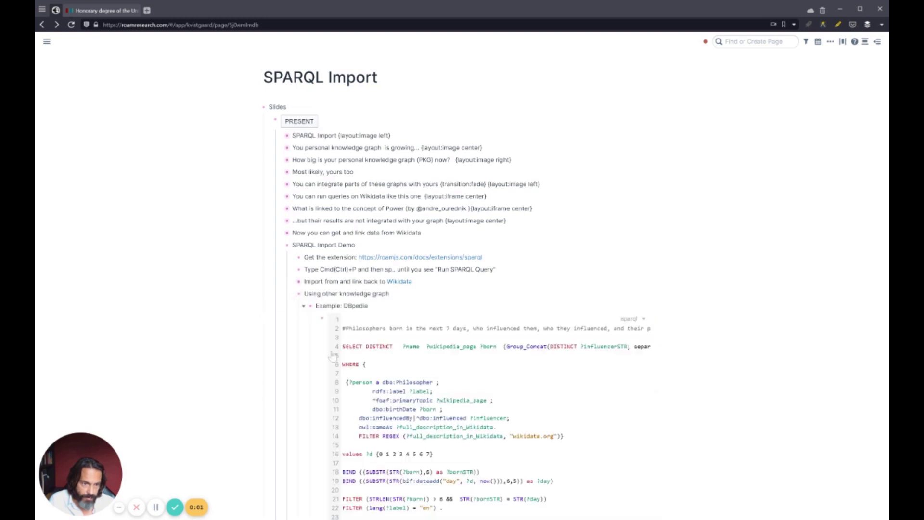
click(451, 427)
key(ctrl+a)
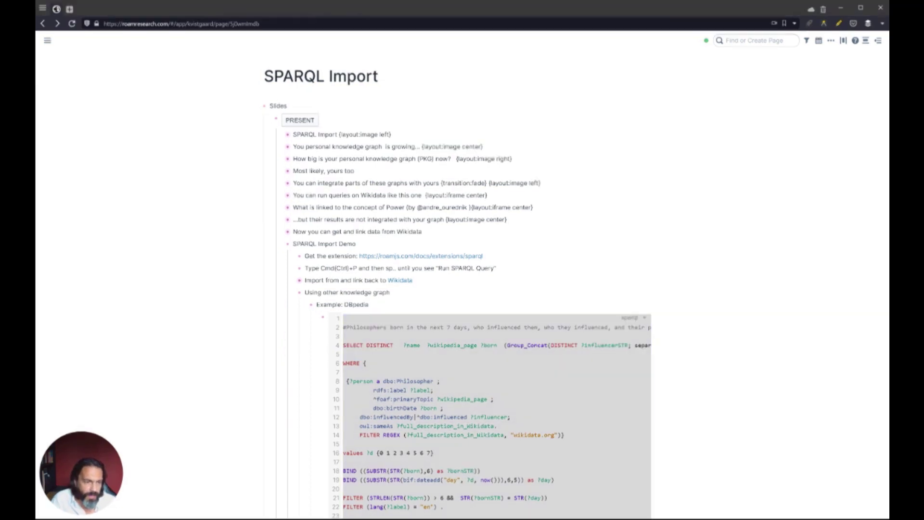
scroll(458, 289, down, 2)
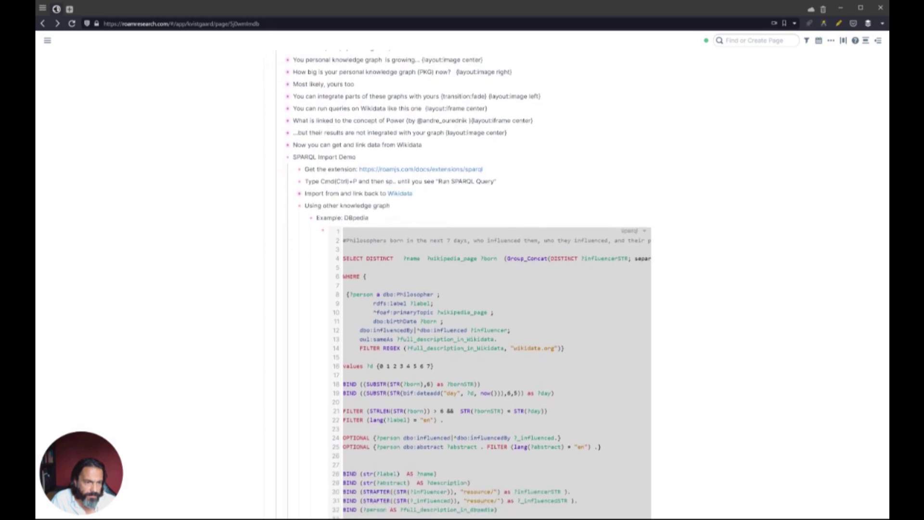
scroll(458, 289, down, 2)
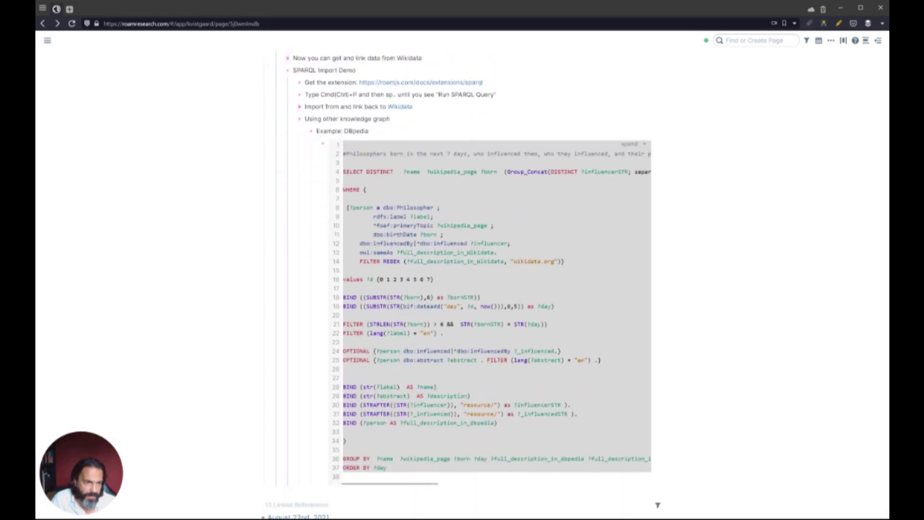
scroll(458, 288, up, 4)
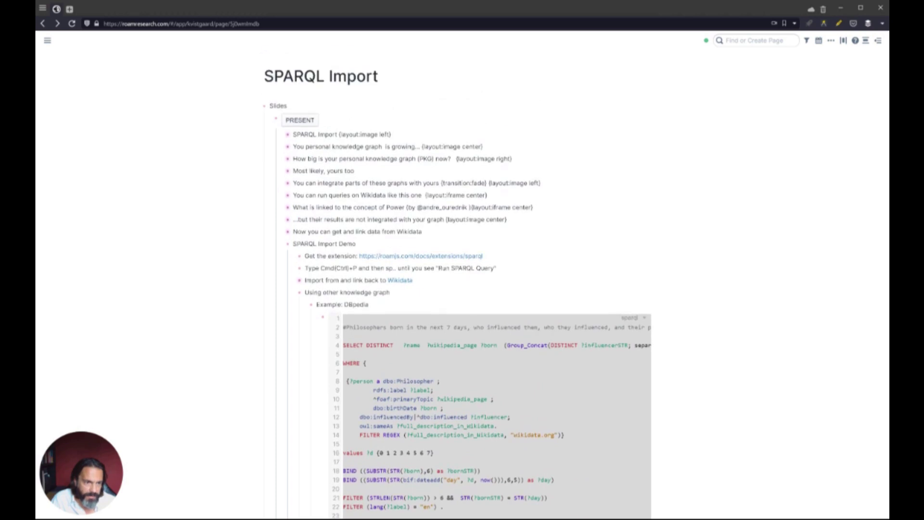
click(433, 390)
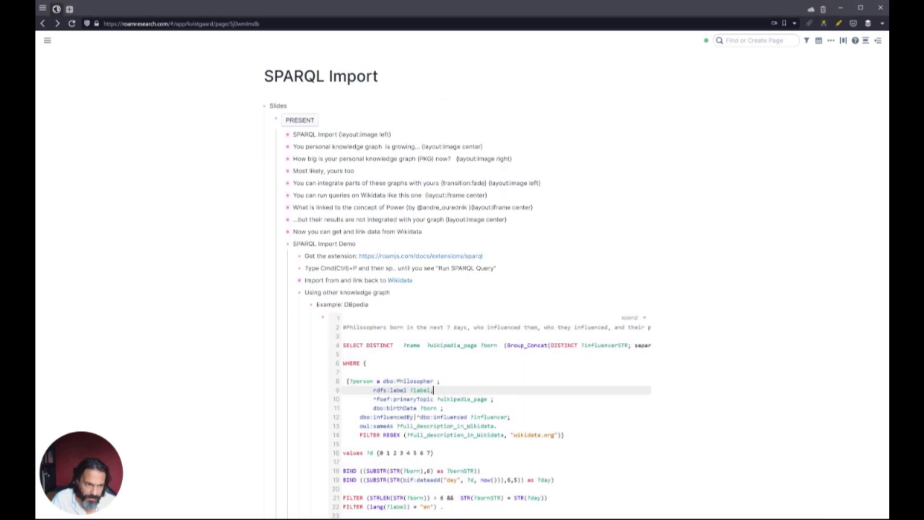
drag(299, 292, 287, 281)
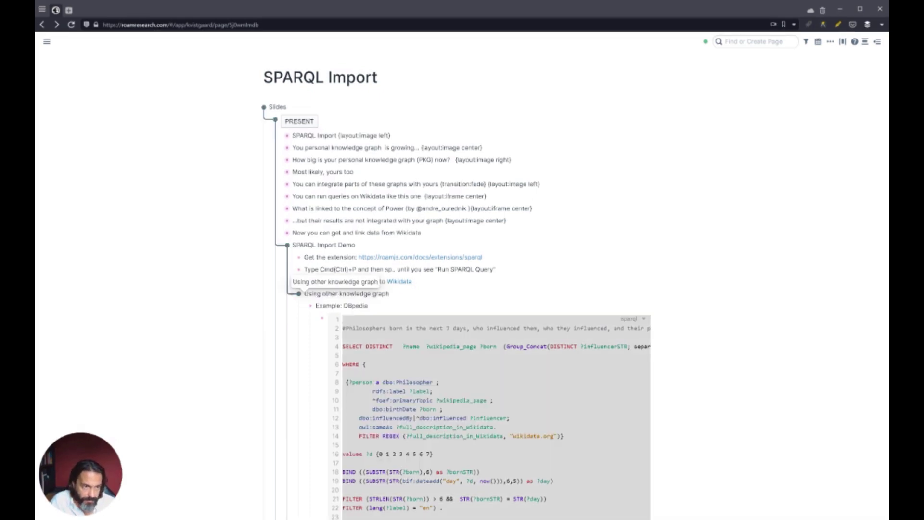
Start the 'Run SPARQL Query' import and set Query Type to Custom Query.
key(ctrl+p)
text(spa)
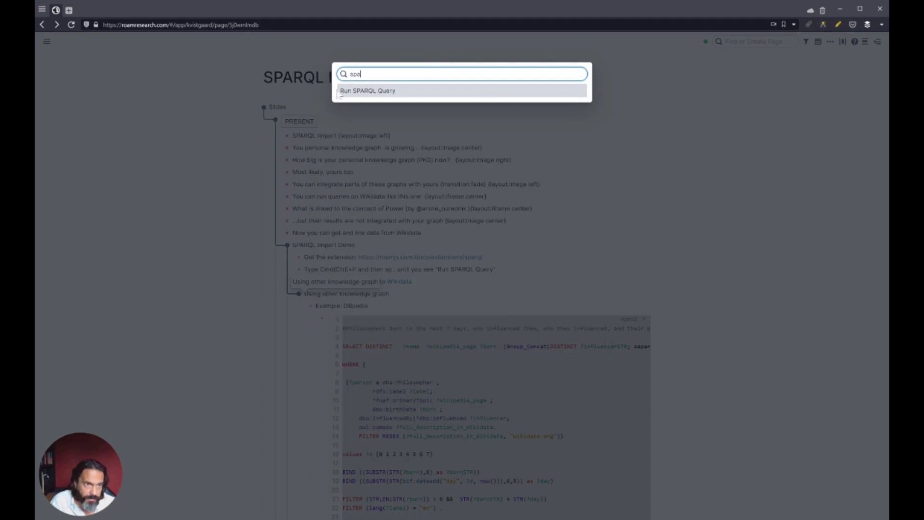
click(340, 92)
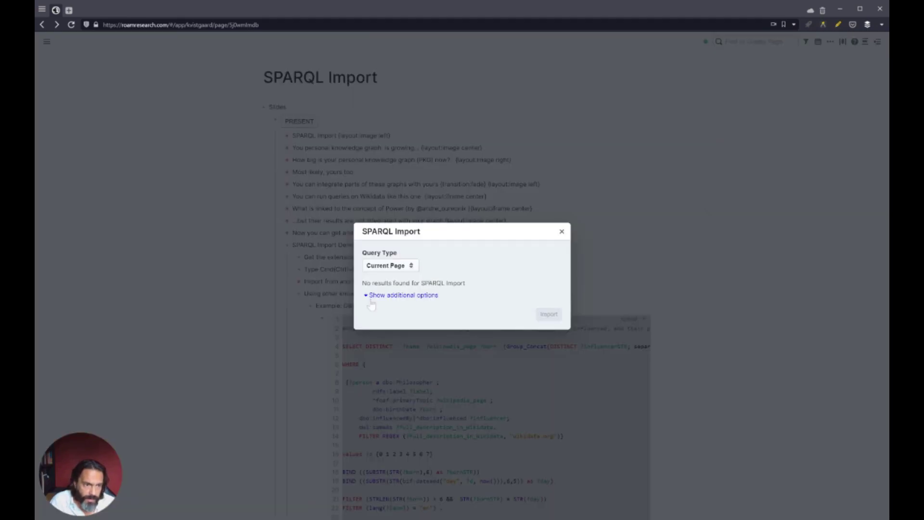
click(396, 267)
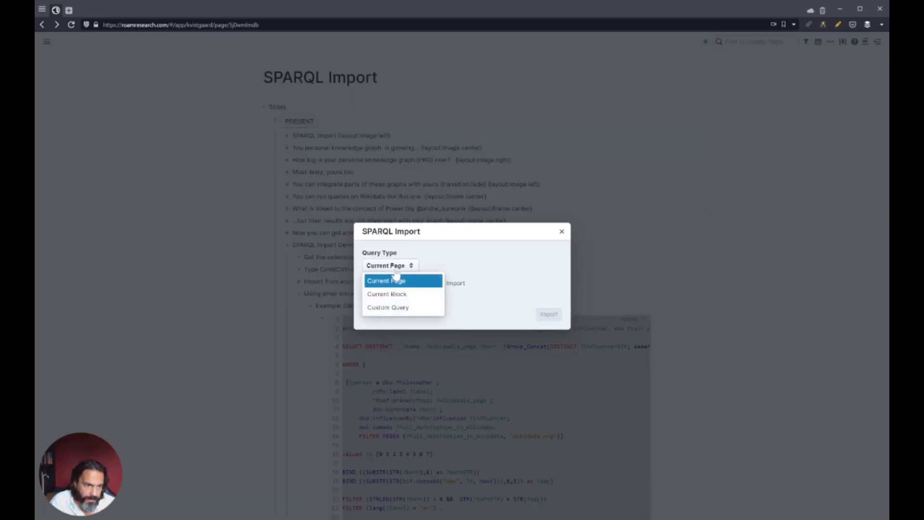
click(388, 307)
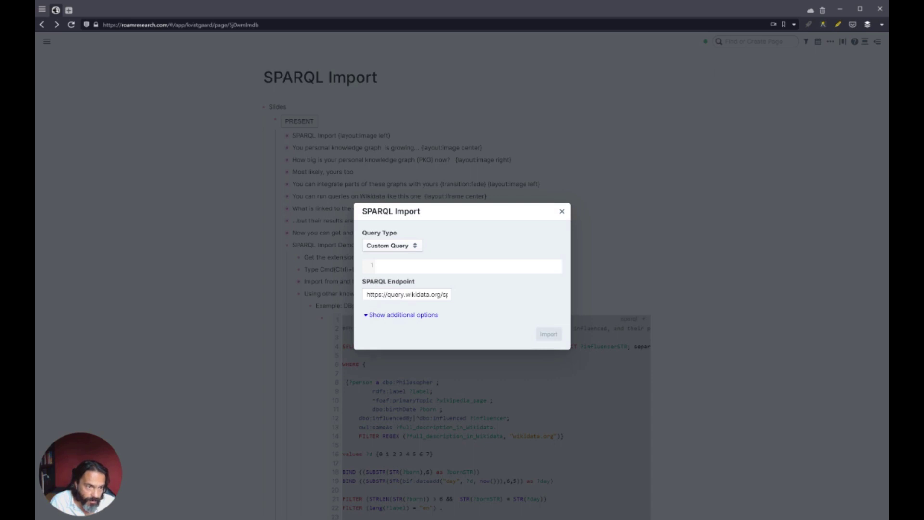
Change the endpoint to dbpedia.org and paste in the DBpedia philosophers query.
drag(429, 295, 392, 294)
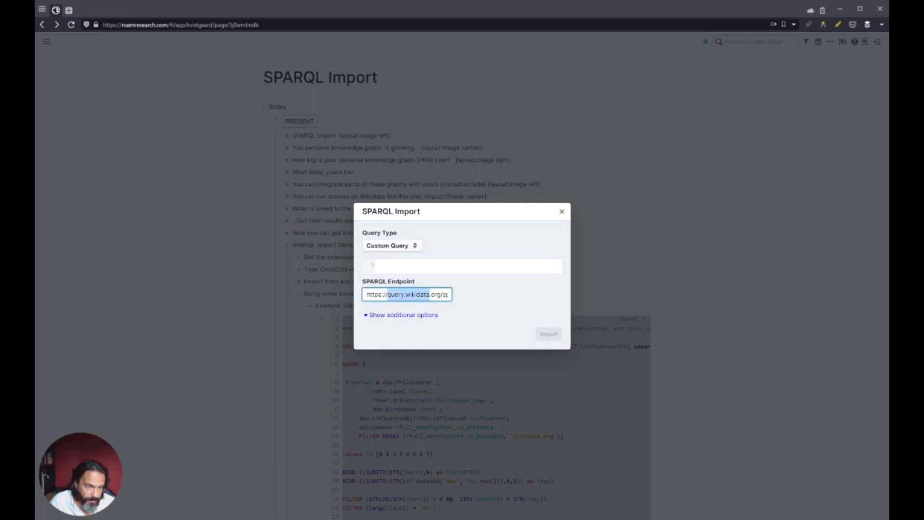
text(dbpedi)
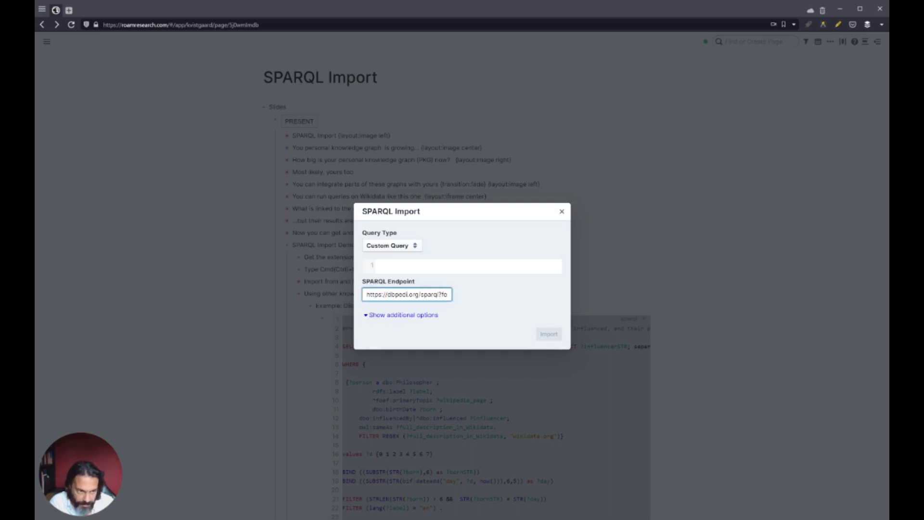
text(a)
key(shift+Tab)
key(ctrl+v)
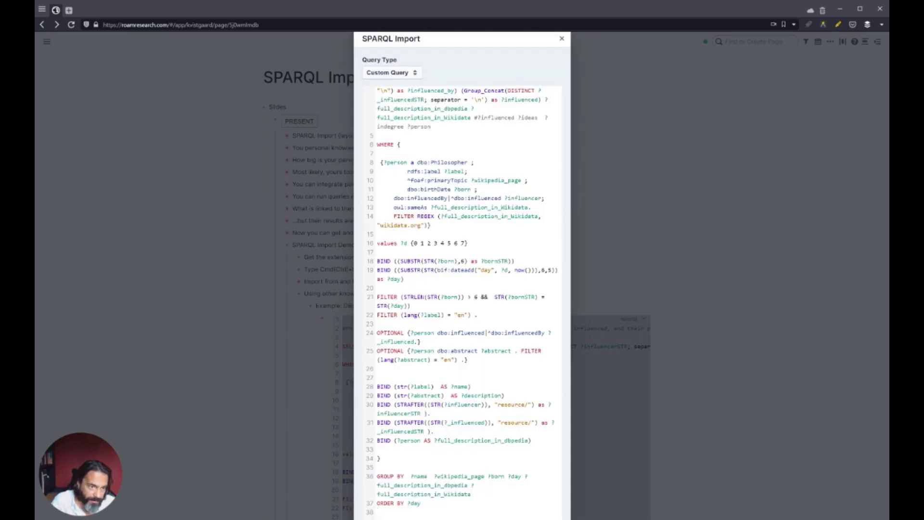
Save the query, choose Table output format, and run the import.
scroll(573, 331, down, 3)
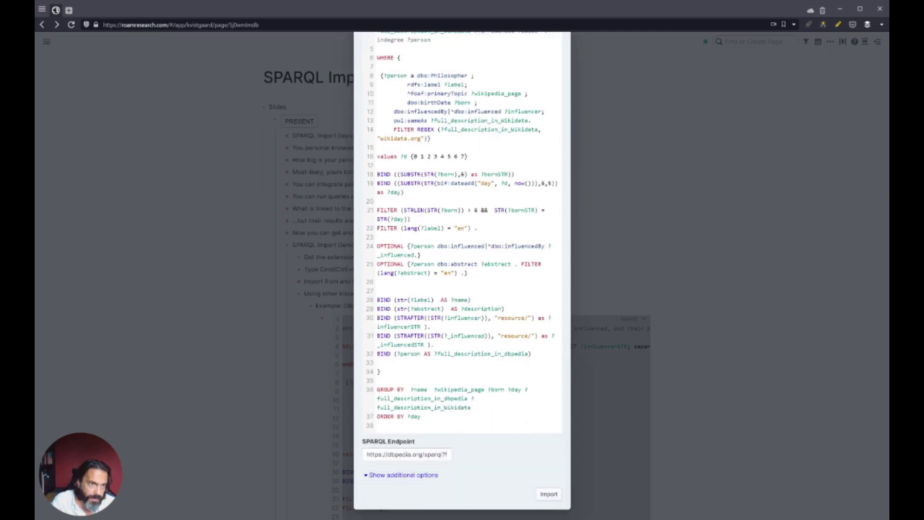
click(377, 476)
scroll(378, 478, down, 4)
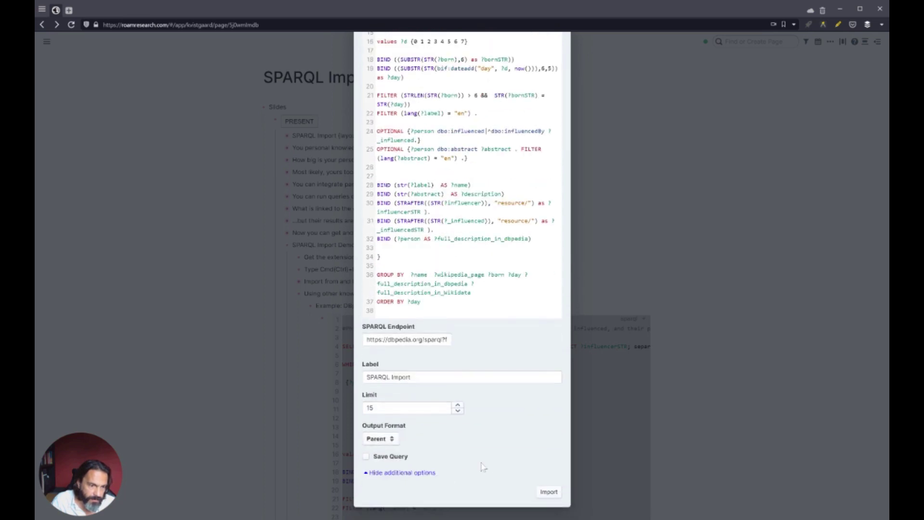
click(366, 457)
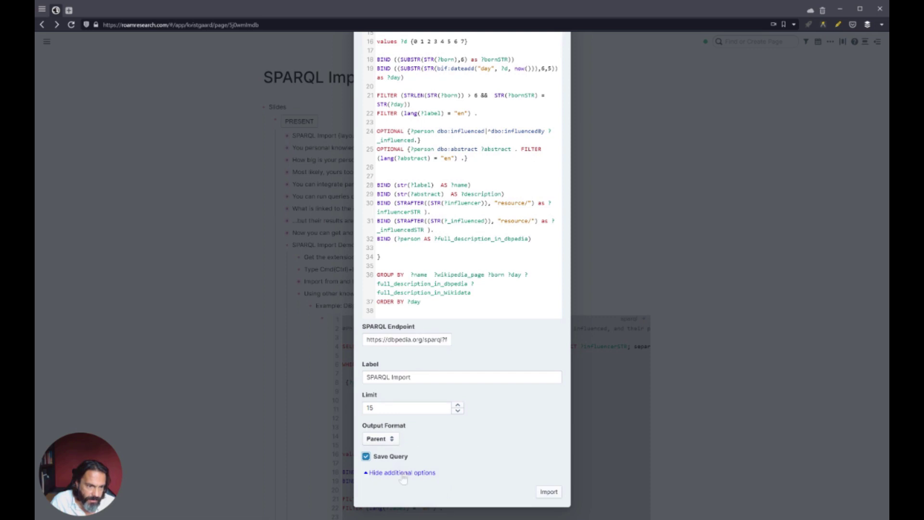
click(392, 441)
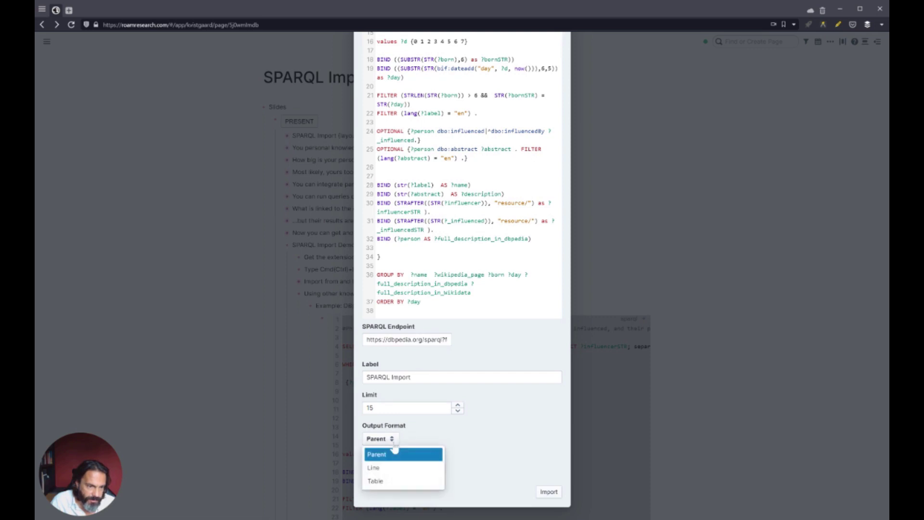
click(392, 482)
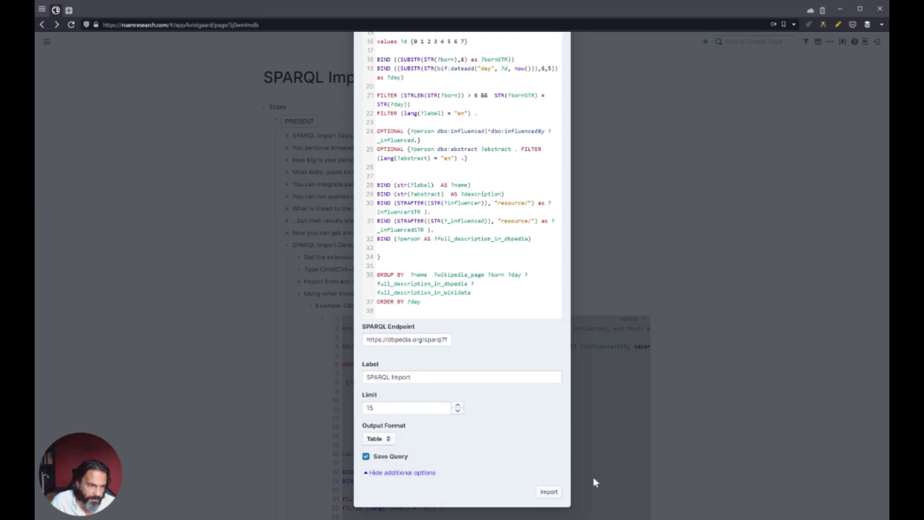
click(548, 492)
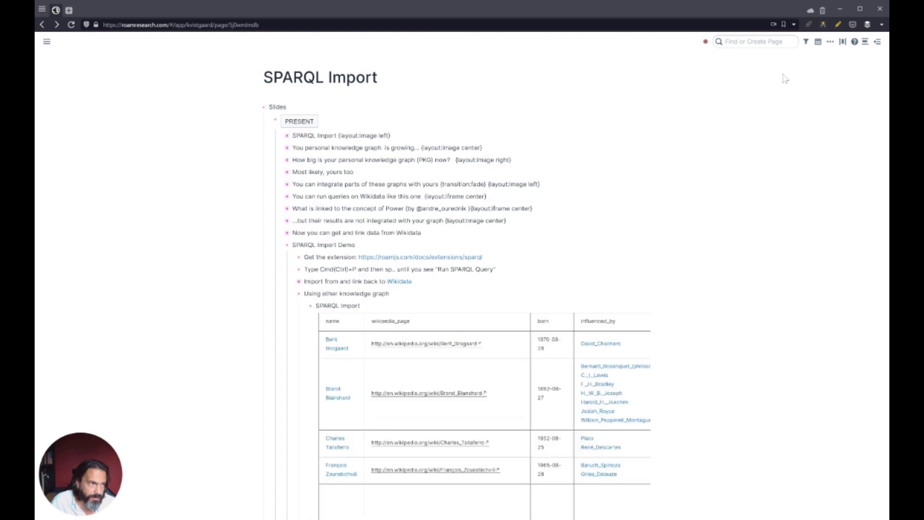
Set the main page width to the widest layout.
click(842, 43)
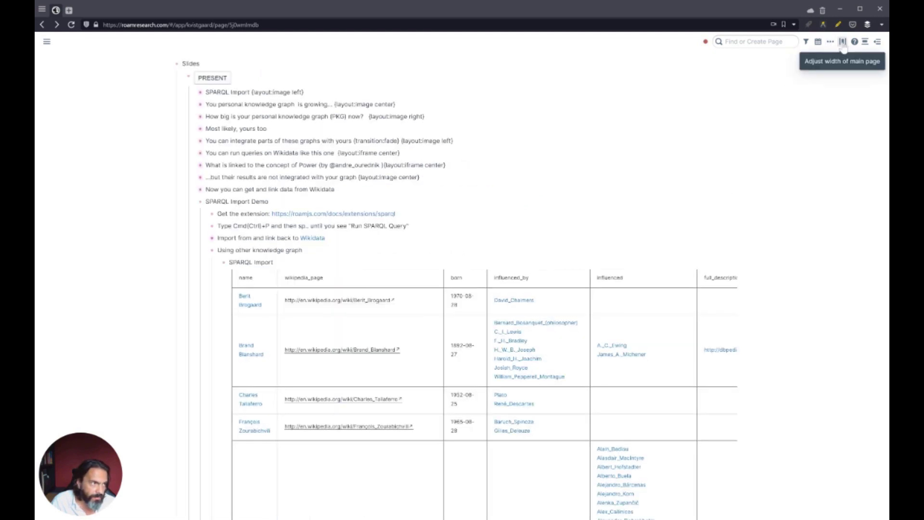
click(842, 46)
click(840, 103)
Scroll through the DBpedia philosophers table to review its influenced, DBpedia and Wikidata link columns.
scroll(552, 221, down, 2)
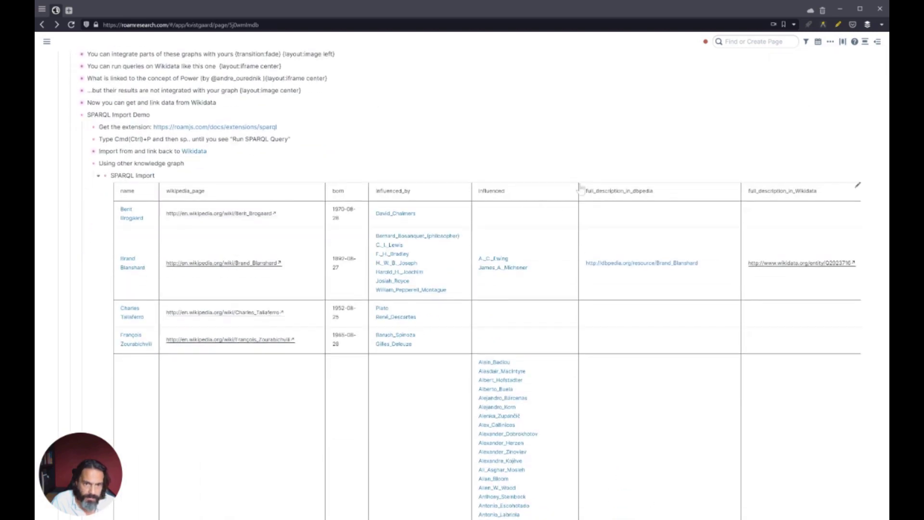
scroll(141, 334, down, 4)
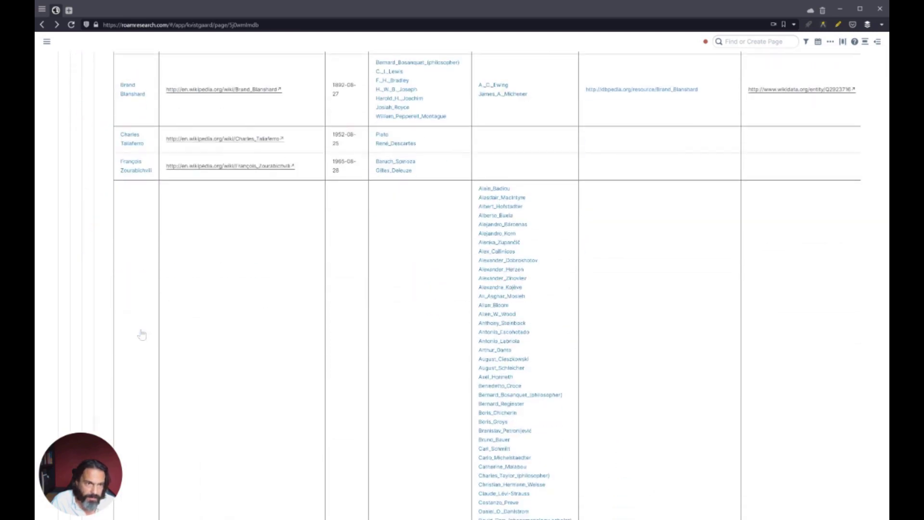
scroll(140, 330, up, 4)
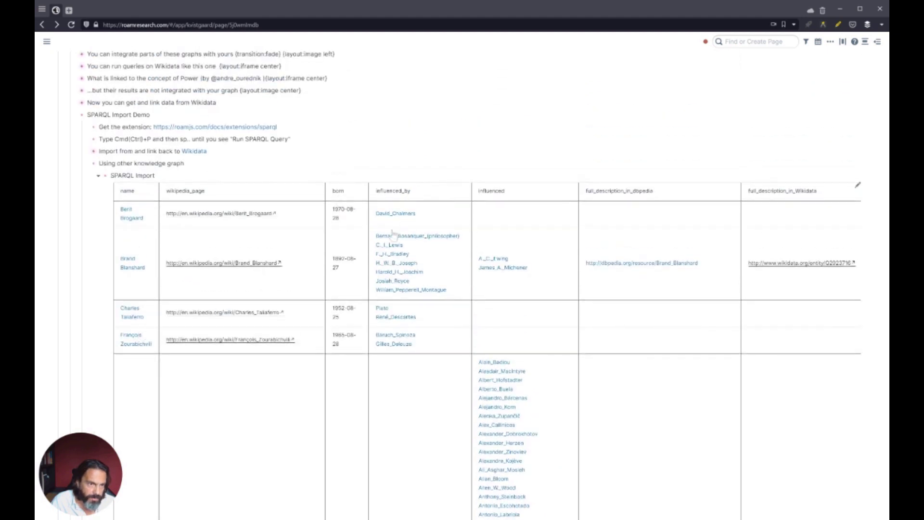
scroll(561, 308, down, 2)
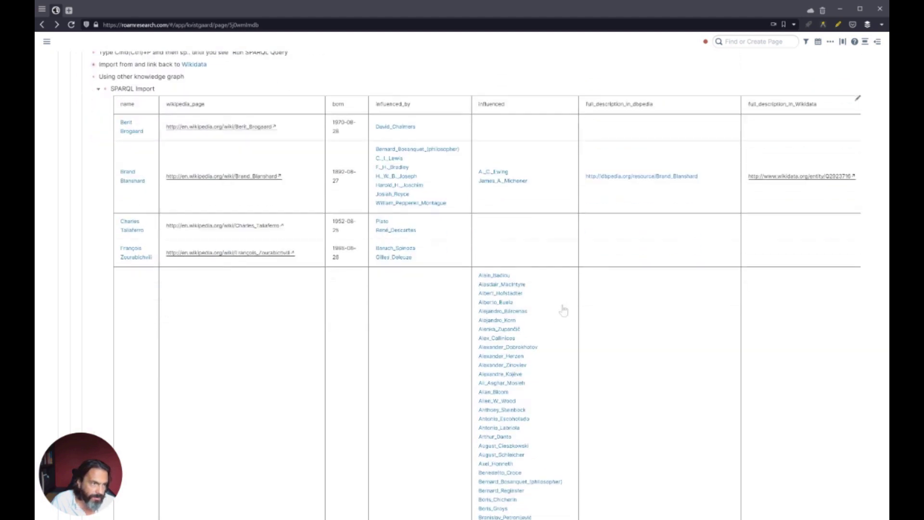
scroll(529, 296, down, 4)
scroll(525, 295, down, 4)
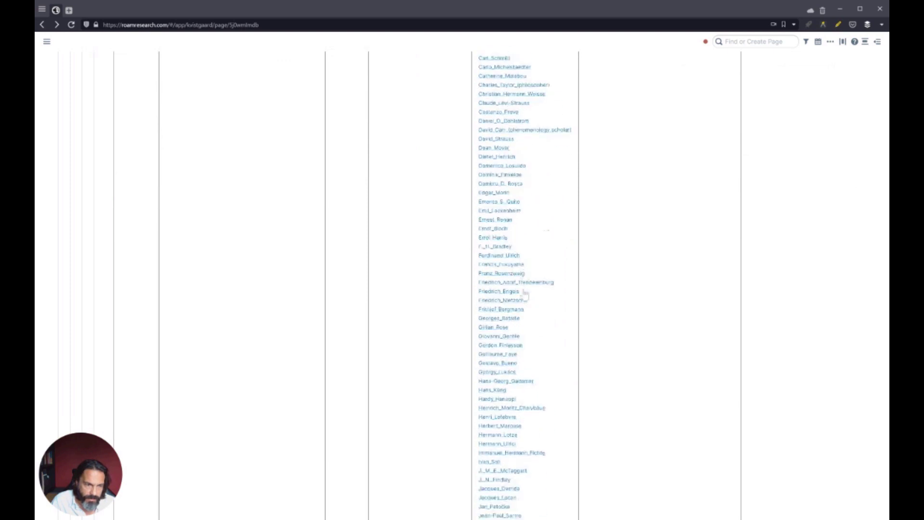
scroll(525, 295, up, 8)
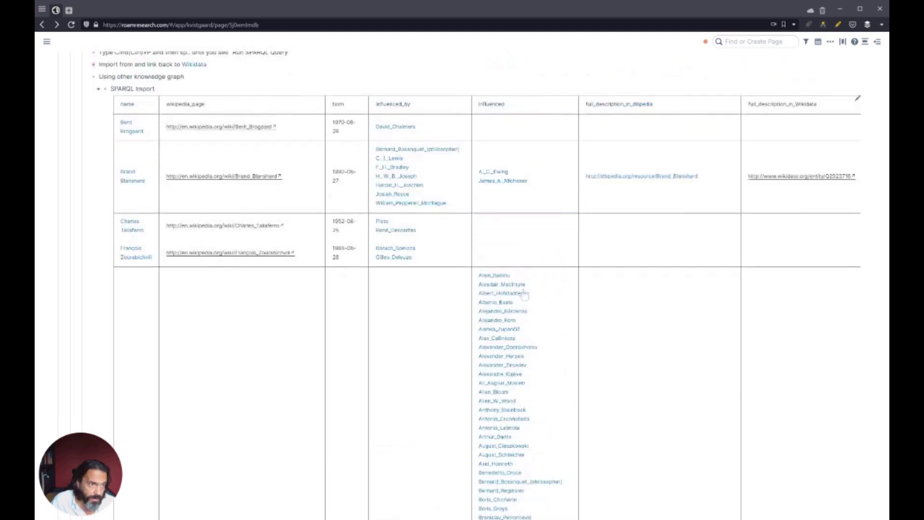
scroll(452, 302, down, 13)
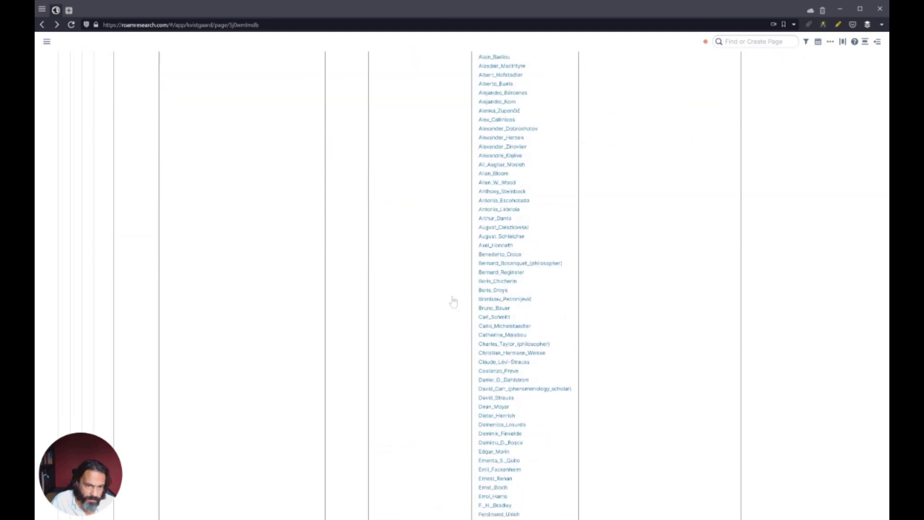
scroll(452, 302, down, 10)
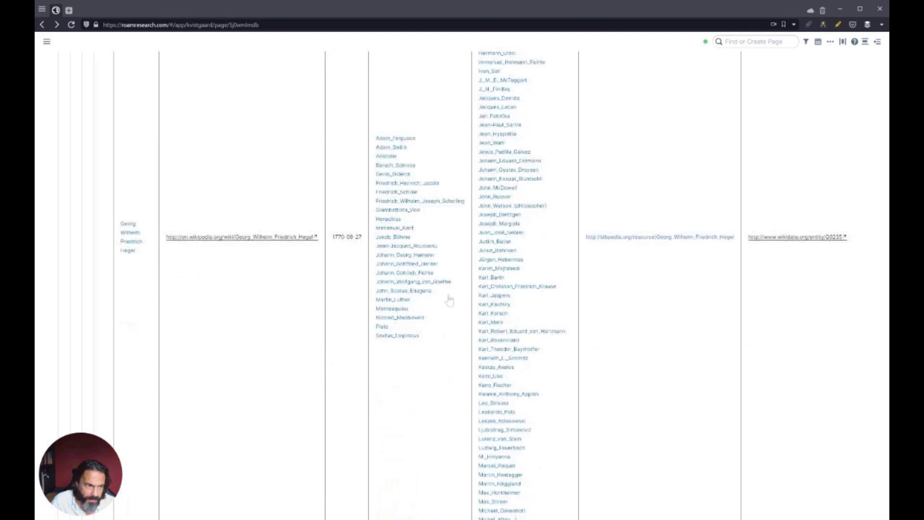
scroll(584, 311, down, 15)
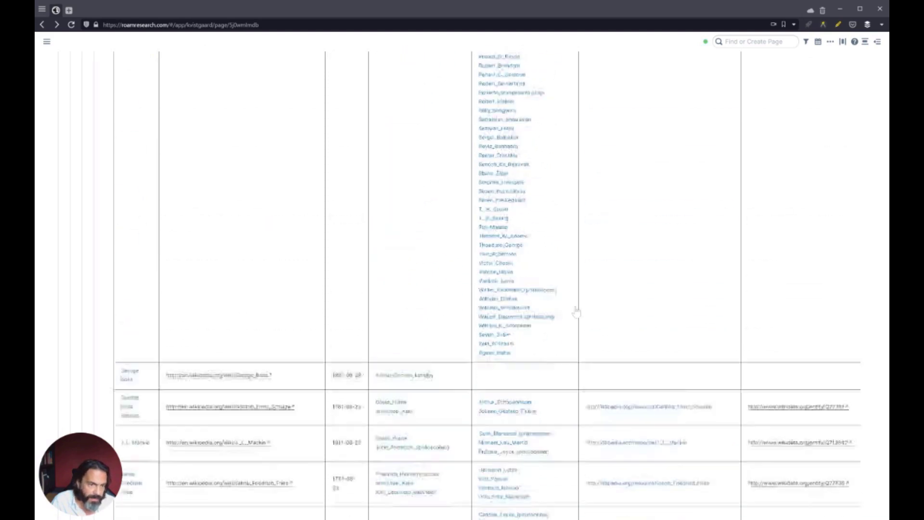
scroll(576, 312, up, 5)
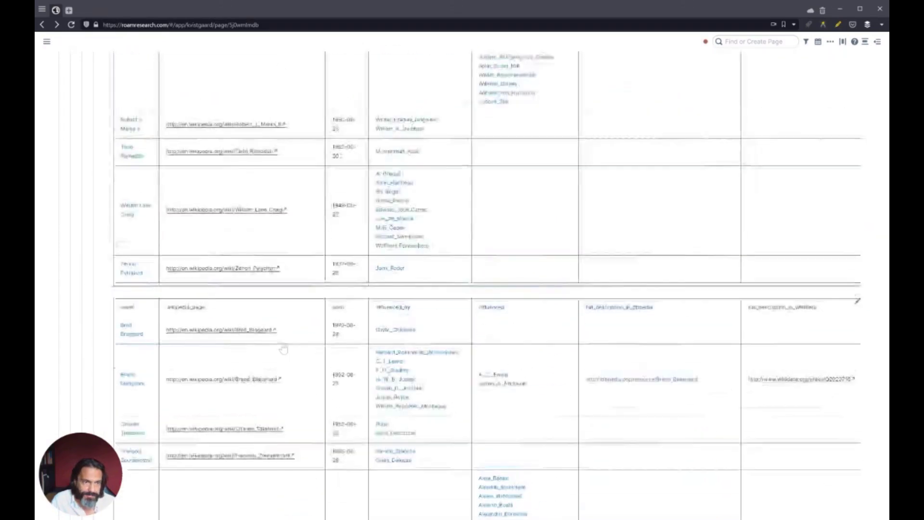
scroll(284, 350, up, 8)
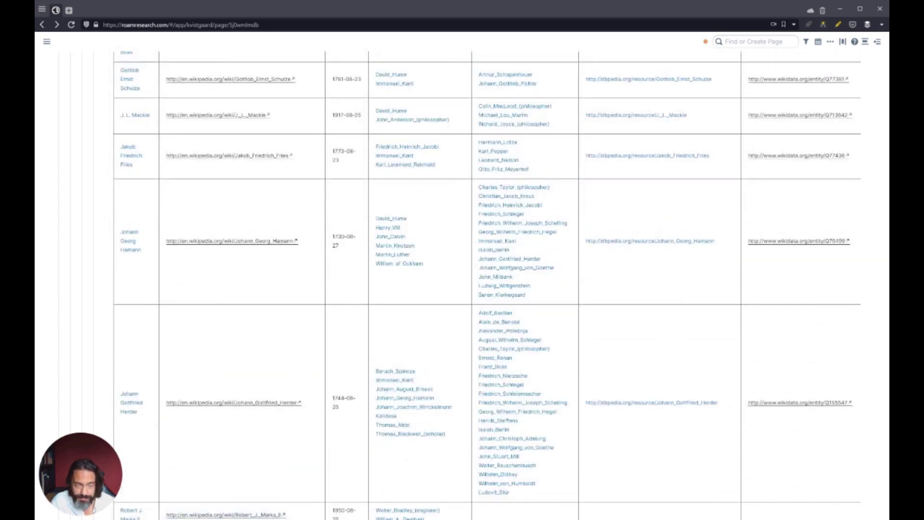